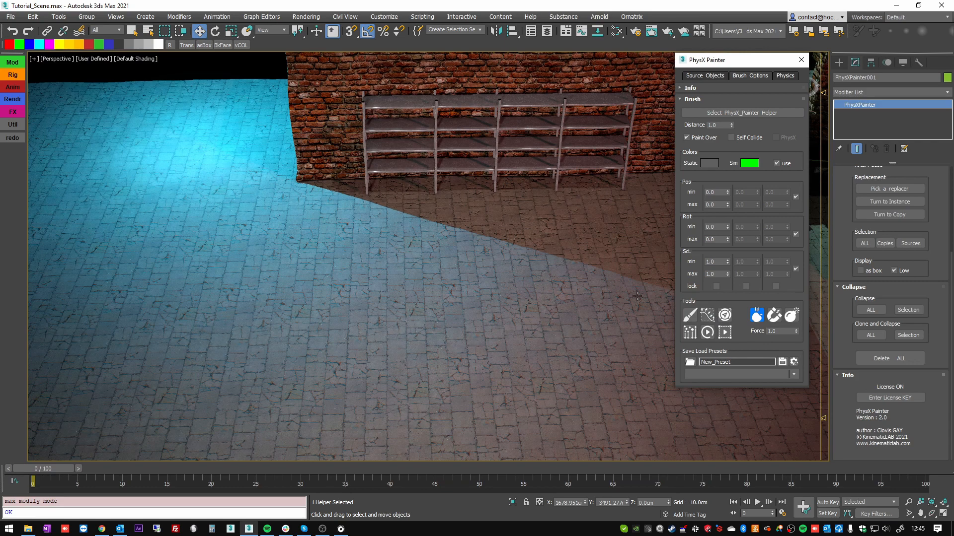
Step: Activate the Drop Assets brush and paint two rows of props on the ground in front of the shelves
{"action": "middle_click_drag", "start_coordinate": [637, 296], "coordinate": [527, 249], "text": "alt"}
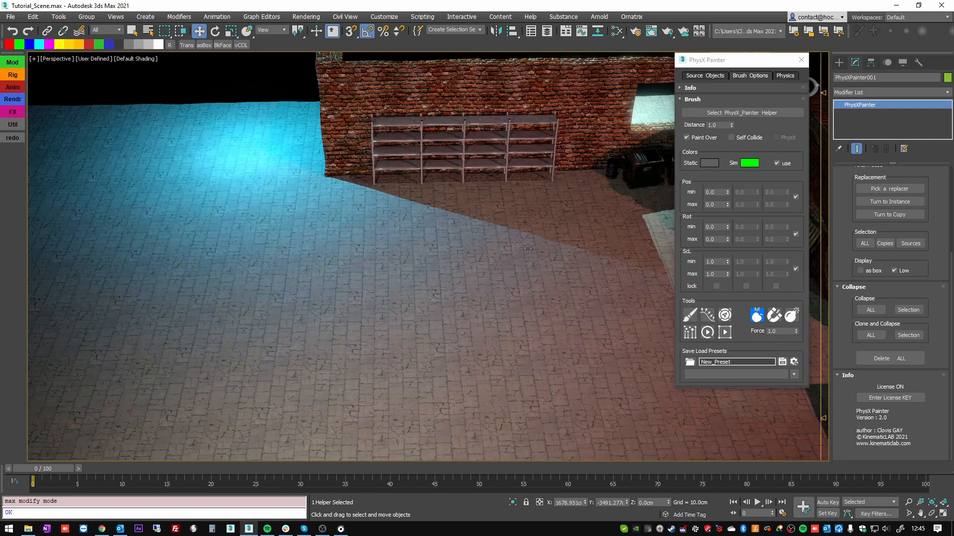
{"action": "left_click", "coordinate": [690, 316]}
{"action": "middle_click_drag", "start_coordinate": [470, 246], "coordinate": [443, 286]}
{"action": "scroll", "coordinate": [442, 286], "scroll_direction": "up", "scroll_amount": 3}
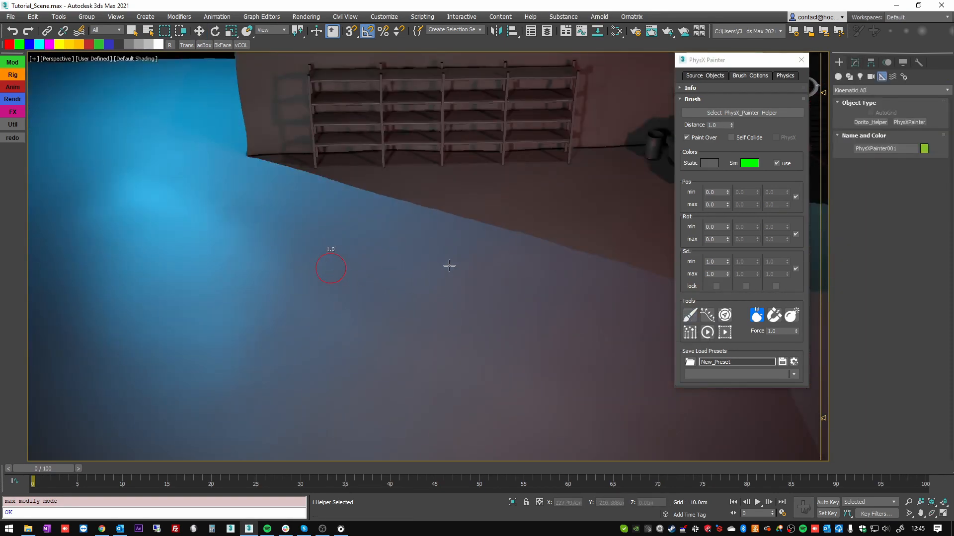
{"action": "mouse_move", "coordinate": [485, 267]}
{"action": "left_mouse_down"}
{"action": "mouse_move", "coordinate": [513, 266]}
{"action": "mouse_move", "coordinate": [273, 261]}
{"action": "mouse_move", "coordinate": [521, 309]}
{"action": "mouse_move", "coordinate": [299, 309]}
{"action": "left_mouse_up"}
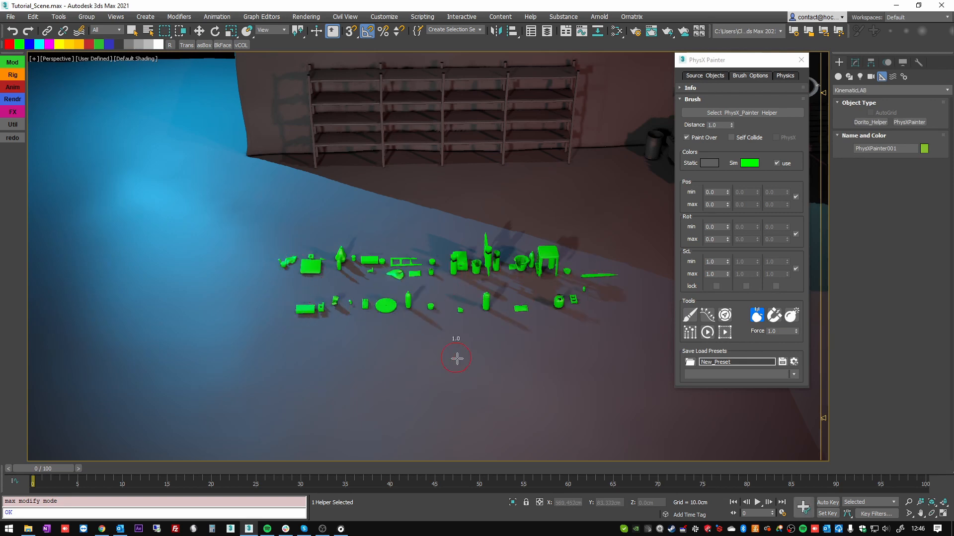
Step: Paint several more rows of props across the ground beside the first ones, using the same brush settings
{"action": "scroll", "coordinate": [457, 359], "scroll_direction": "down", "scroll_amount": 4}
{"action": "mouse_move", "coordinate": [457, 359]}
{"action": "middle_mouse_down"}
{"action": "mouse_move", "coordinate": [472, 266]}
{"action": "mouse_move", "coordinate": [460, 353]}
{"action": "middle_mouse_up"}
{"action": "middle_click_drag", "start_coordinate": [460, 354], "coordinate": [511, 198]}
{"action": "middle_click_drag", "start_coordinate": [411, 367], "coordinate": [456, 204]}
{"action": "middle_click_drag", "start_coordinate": [529, 130], "coordinate": [441, 371]}
{"action": "middle_click_drag", "start_coordinate": [510, 184], "coordinate": [432, 315]}
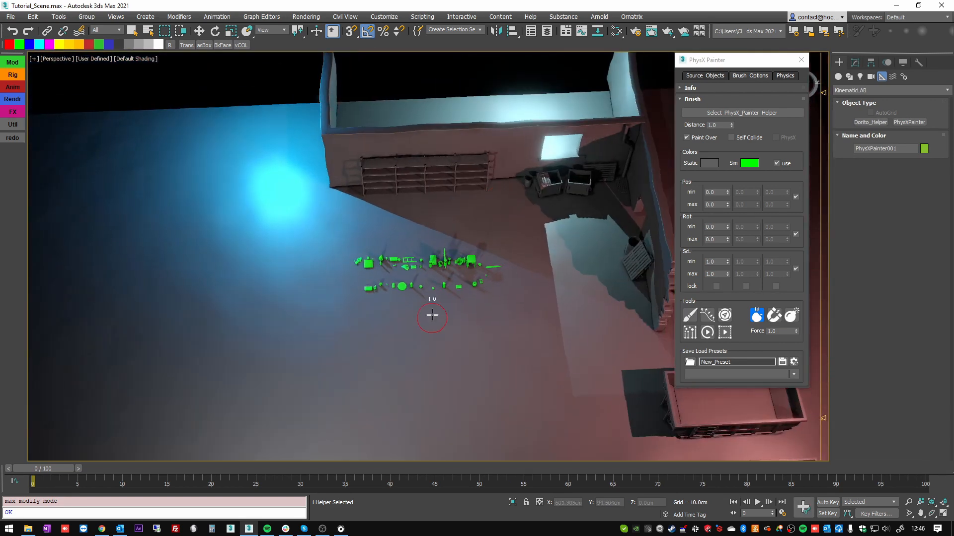
{"action": "scroll", "coordinate": [432, 315], "scroll_direction": "up", "scroll_amount": 5}
{"action": "mouse_move", "coordinate": [504, 198]}
{"action": "left_mouse_down"}
{"action": "mouse_move", "coordinate": [260, 213]}
{"action": "mouse_move", "coordinate": [583, 198]}
{"action": "mouse_move", "coordinate": [214, 309]}
{"action": "mouse_move", "coordinate": [484, 378]}
{"action": "mouse_move", "coordinate": [528, 371]}
{"action": "left_mouse_up"}
{"action": "middle_click_drag", "start_coordinate": [528, 370], "coordinate": [514, 295]}
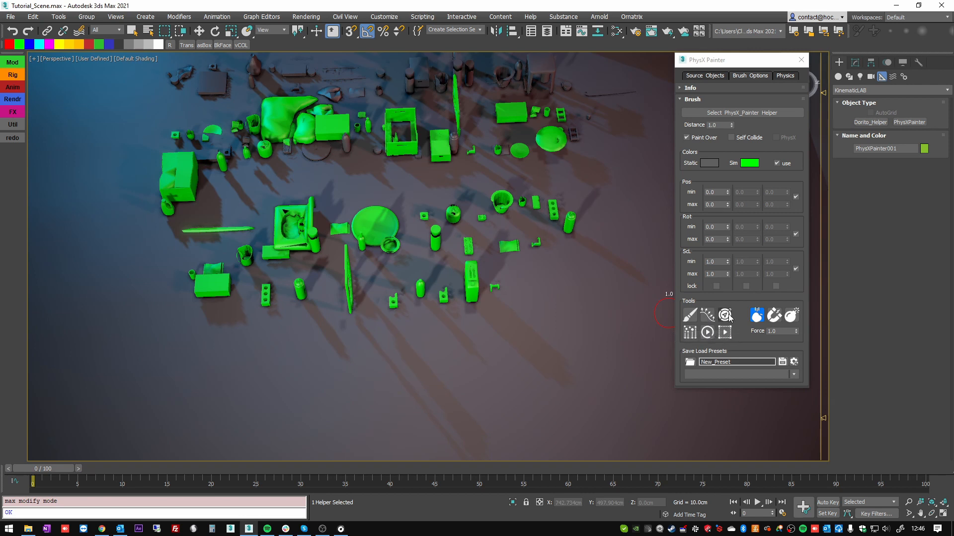
Step: Set the brush's position range to -20 min and 20 max, and paint a band of offset props on the empty ground
{"action": "middle_click_drag", "start_coordinate": [570, 268], "coordinate": [592, 277]}
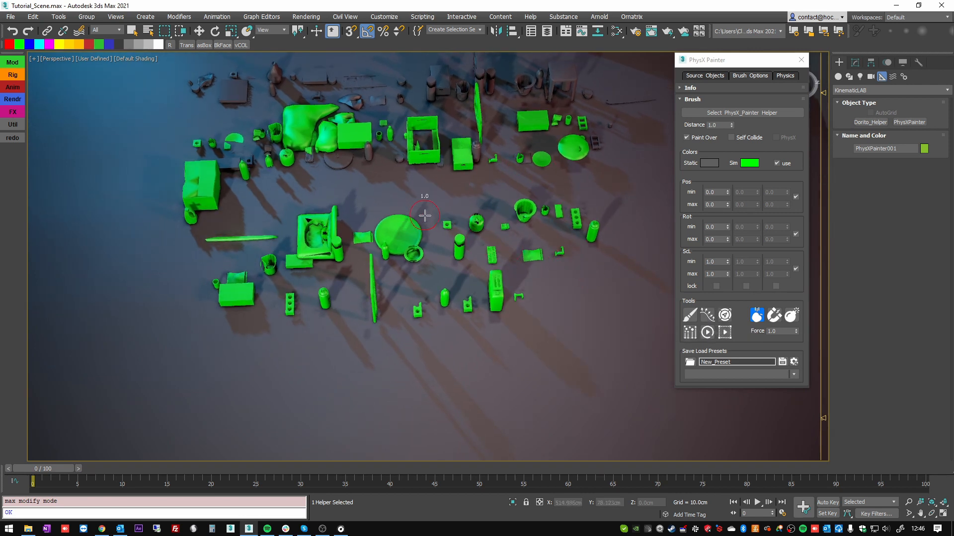
{"action": "scroll", "coordinate": [447, 238], "scroll_direction": "down", "scroll_amount": 5}
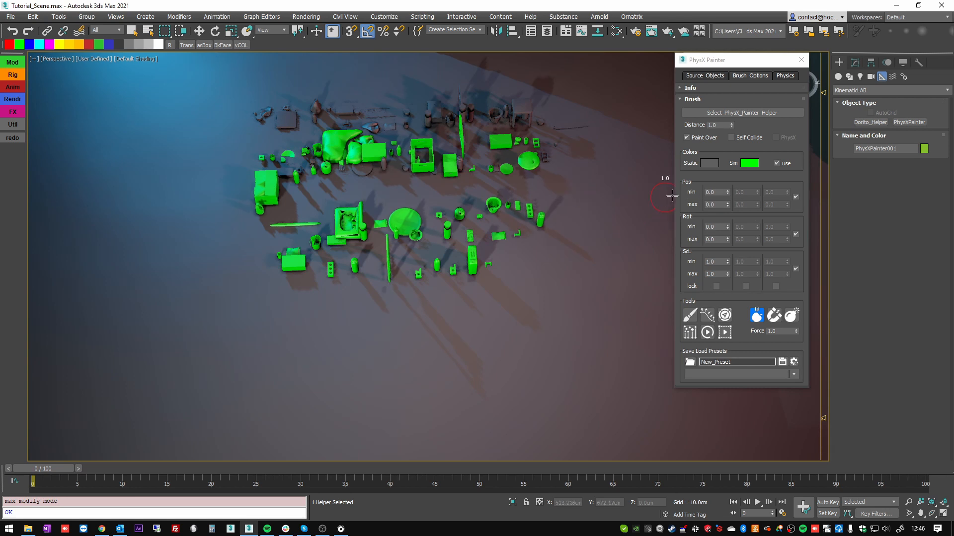
{"action": "mouse_move", "coordinate": [605, 259]}
{"action": "middle_mouse_down"}
{"action": "mouse_move", "coordinate": [601, 252]}
{"action": "mouse_move", "coordinate": [610, 264]}
{"action": "middle_mouse_up"}
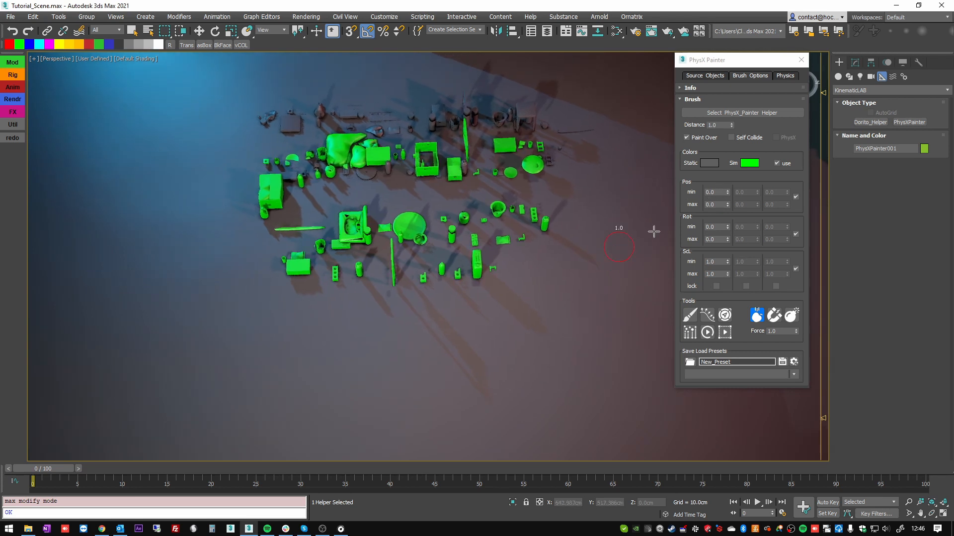
{"action": "left_click", "coordinate": [715, 191]}
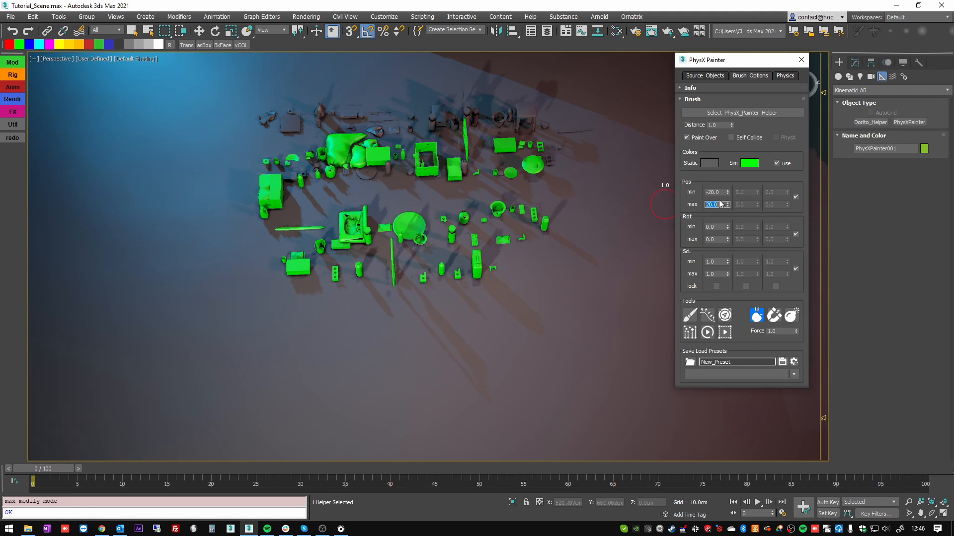
{"action": "middle_click_drag", "start_coordinate": [560, 389], "coordinate": [543, 341]}
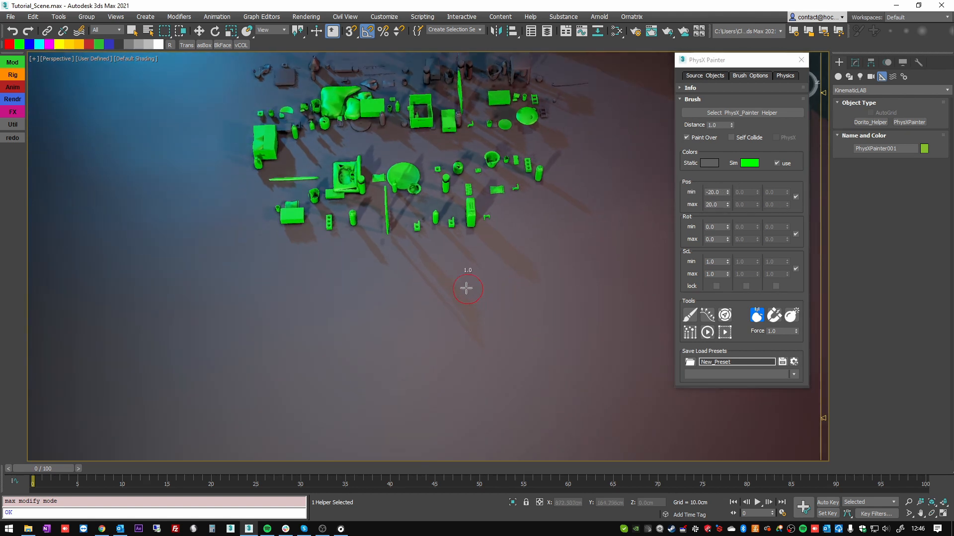
{"action": "mouse_move", "coordinate": [596, 313]}
{"action": "left_mouse_down"}
{"action": "mouse_move", "coordinate": [379, 336]}
{"action": "mouse_move", "coordinate": [223, 330]}
{"action": "mouse_move", "coordinate": [405, 346]}
{"action": "mouse_move", "coordinate": [605, 383]}
{"action": "left_mouse_up"}
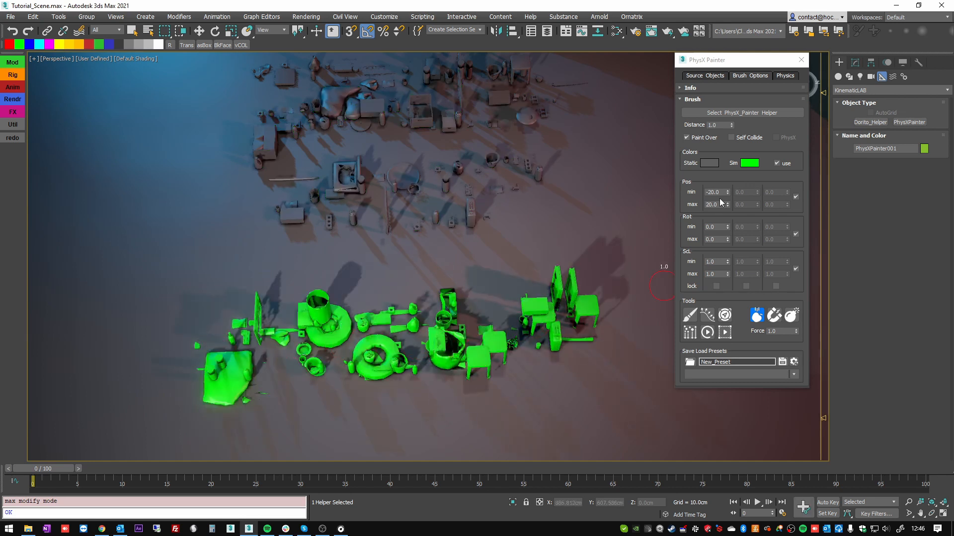
Step: Widen the position range to -30 min and 30 max, and paint scattered props on the next free stretch of ground
{"action": "left_click_drag", "start_coordinate": [720, 192], "coordinate": [693, 192]}
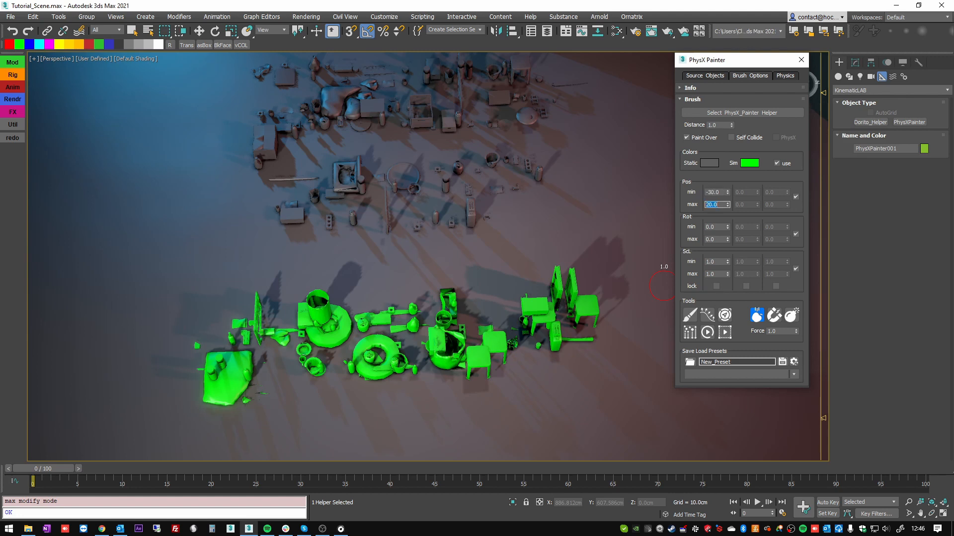
{"action": "mouse_move", "coordinate": [407, 358]}
{"action": "middle_mouse_down"}
{"action": "mouse_move", "coordinate": [315, 159]}
{"action": "mouse_move", "coordinate": [358, 252]}
{"action": "middle_mouse_up"}
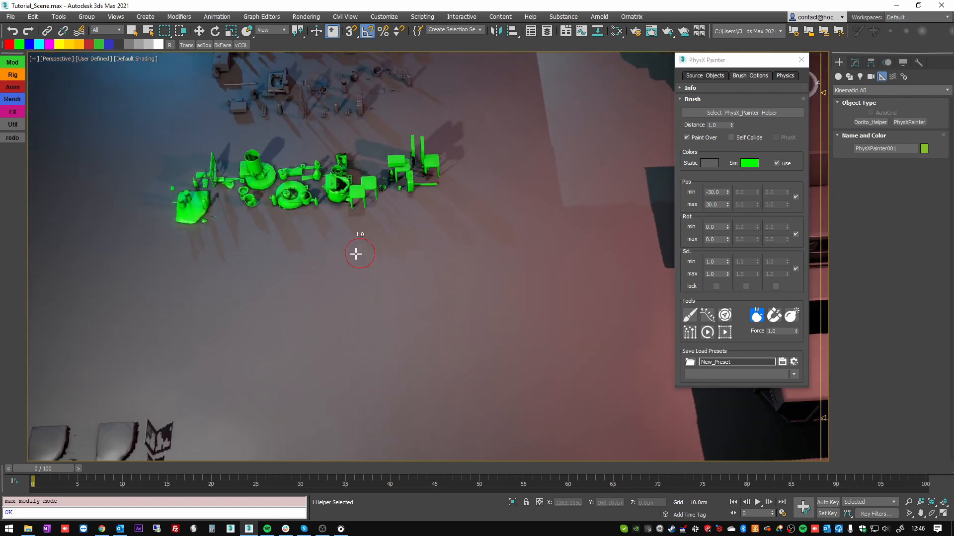
{"action": "left_click", "coordinate": [226, 304]}
{"action": "mouse_move", "coordinate": [226, 305]}
{"action": "left_mouse_down"}
{"action": "mouse_move", "coordinate": [537, 278]}
{"action": "mouse_move", "coordinate": [484, 254]}
{"action": "mouse_move", "coordinate": [443, 389]}
{"action": "mouse_move", "coordinate": [550, 366]}
{"action": "mouse_move", "coordinate": [566, 311]}
{"action": "left_mouse_up"}
Step: Reset the position range to 0 and paint a spiral of props on the ground beside the scattered ones
{"action": "right_click", "coordinate": [728, 193]}
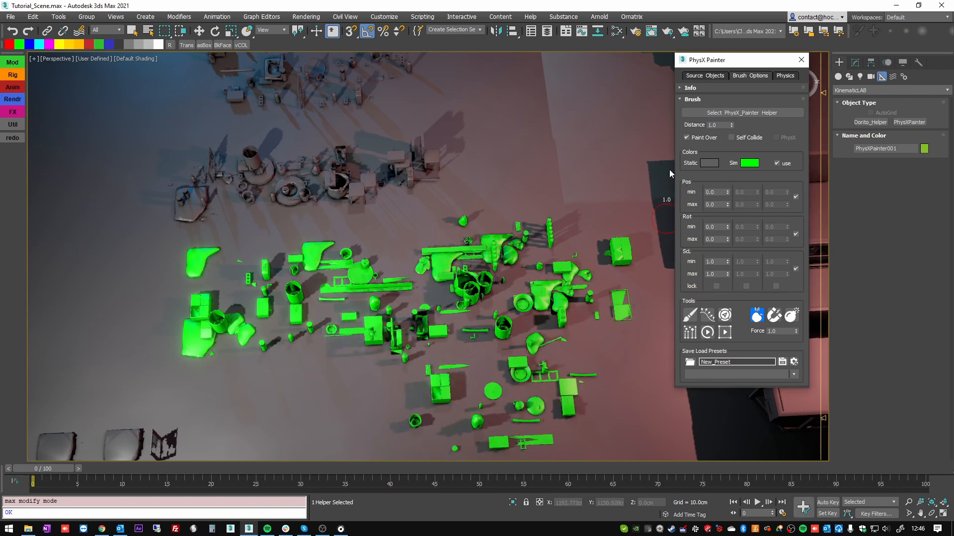
{"action": "middle_click_drag", "start_coordinate": [536, 148], "coordinate": [487, 202]}
{"action": "mouse_move", "coordinate": [543, 142]}
{"action": "left_mouse_down"}
{"action": "mouse_move", "coordinate": [491, 179]}
{"action": "mouse_move", "coordinate": [608, 257]}
{"action": "mouse_move", "coordinate": [590, 164]}
{"action": "mouse_move", "coordinate": [547, 231]}
{"action": "mouse_move", "coordinate": [589, 196]}
{"action": "mouse_move", "coordinate": [573, 223]}
{"action": "left_mouse_up"}
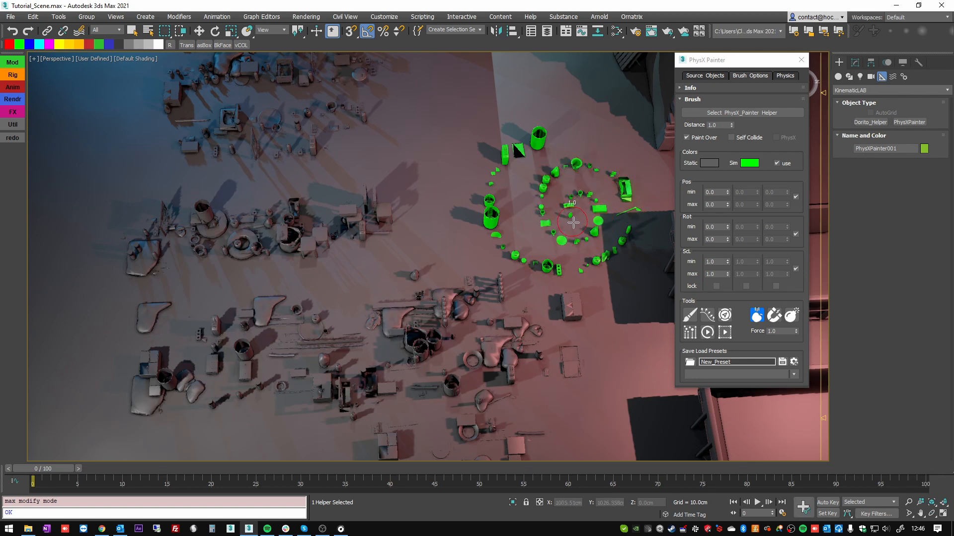
Step: Set the position range to -30 min and 30 max again, and paint a wide scatter of props on the remaining empty ground
{"action": "middle_click_drag", "start_coordinate": [562, 196], "coordinate": [575, 210]}
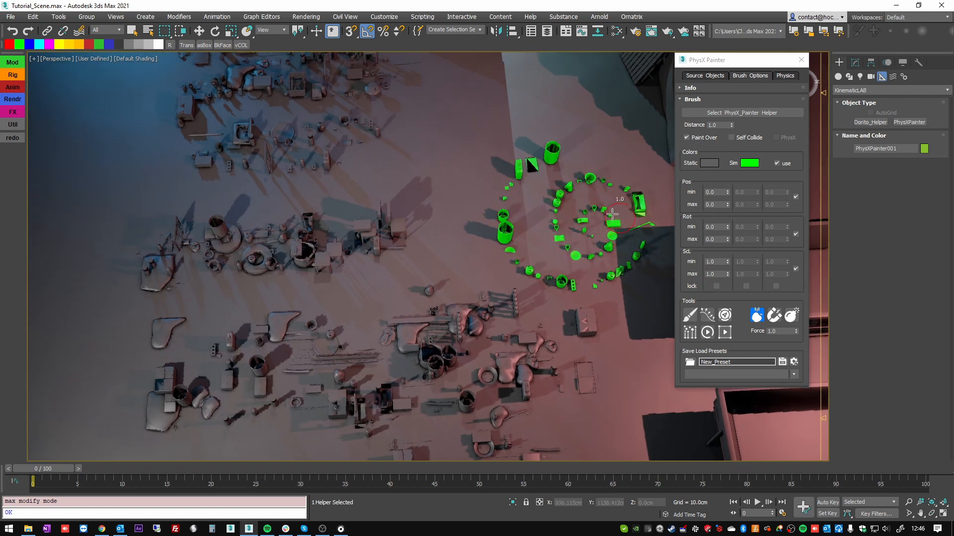
{"action": "middle_click_drag", "start_coordinate": [394, 278], "coordinate": [528, 217]}
{"action": "middle_click_drag", "start_coordinate": [382, 229], "coordinate": [442, 252]}
{"action": "left_click", "coordinate": [713, 192]}
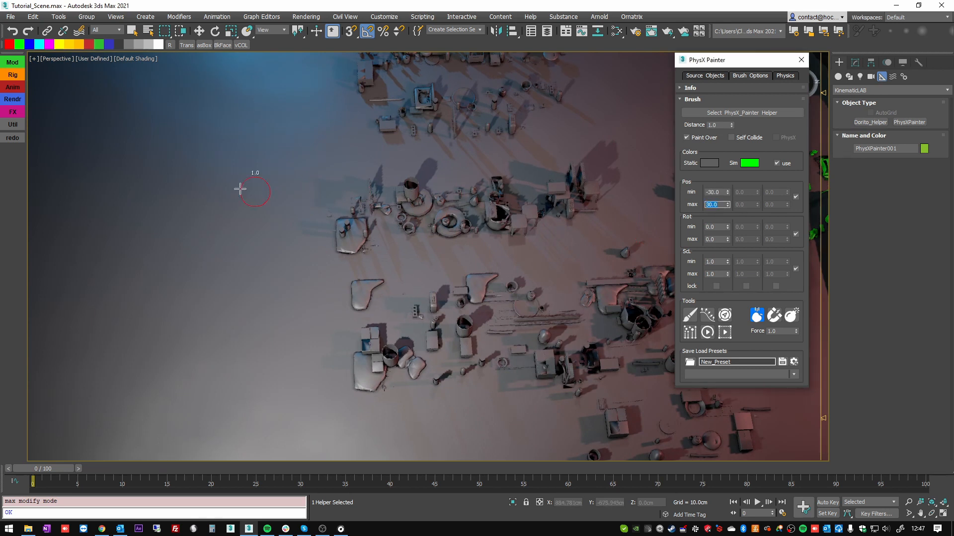
{"action": "mouse_move", "coordinate": [239, 189]}
{"action": "left_mouse_down"}
{"action": "mouse_move", "coordinate": [173, 185]}
{"action": "mouse_move", "coordinate": [111, 290]}
{"action": "mouse_move", "coordinate": [293, 224]}
{"action": "mouse_move", "coordinate": [190, 228]}
{"action": "mouse_move", "coordinate": [225, 249]}
{"action": "mouse_move", "coordinate": [232, 311]}
{"action": "mouse_move", "coordinate": [258, 253]}
{"action": "left_mouse_up"}
Step: Leave the brush and delete all painted props through the PhysXPainter001 helper
{"action": "mouse_move", "coordinate": [221, 251]}
{"action": "middle_mouse_down", "text": "alt"}
{"action": "mouse_move", "coordinate": [248, 215]}
{"action": "mouse_move", "coordinate": [662, 170]}
{"action": "middle_mouse_up", "text": "alt"}
{"action": "left_click", "coordinate": [857, 64]}
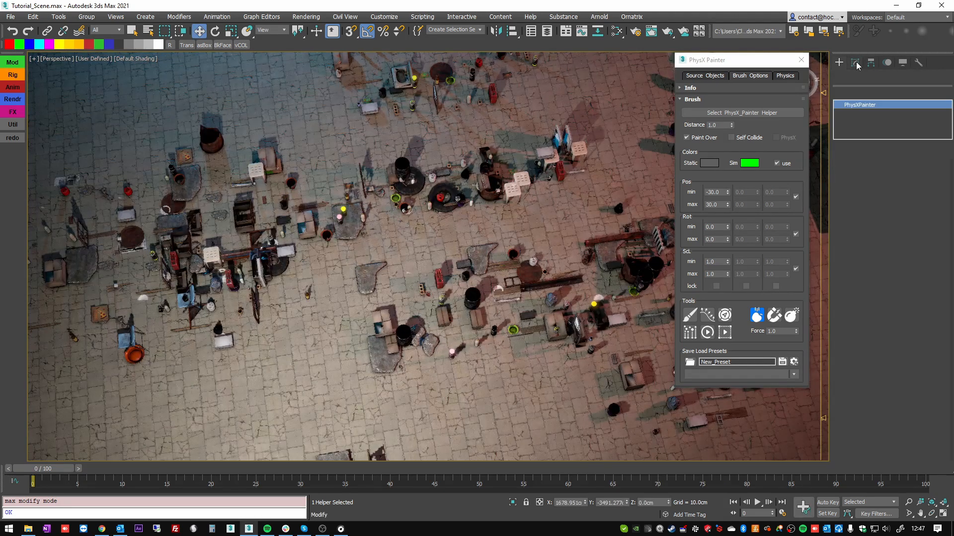
{"action": "left_click", "coordinate": [898, 360]}
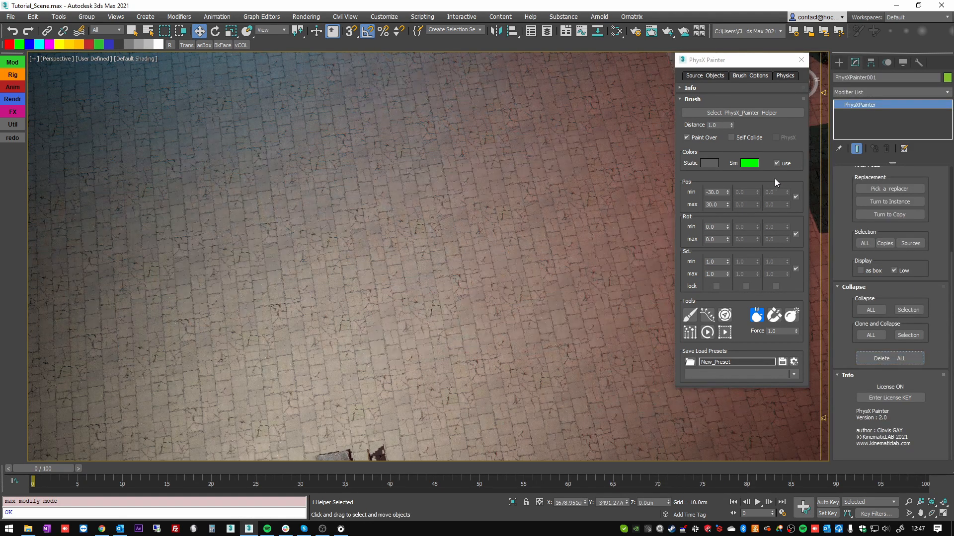
Step: Unlink the position range into separate X, Y and Z values, and link the axes again
{"action": "left_click", "coordinate": [795, 198]}
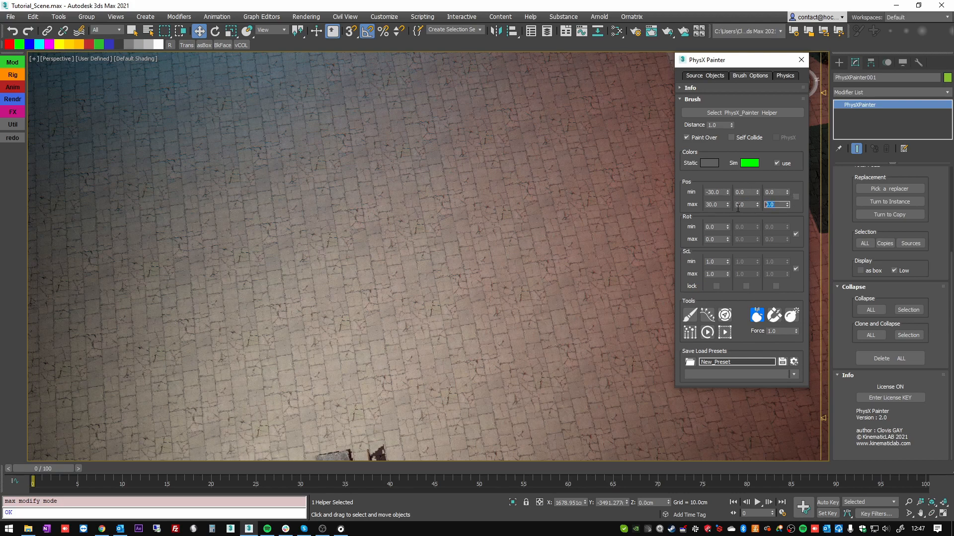
{"action": "middle_click_drag", "start_coordinate": [504, 203], "coordinate": [432, 343]}
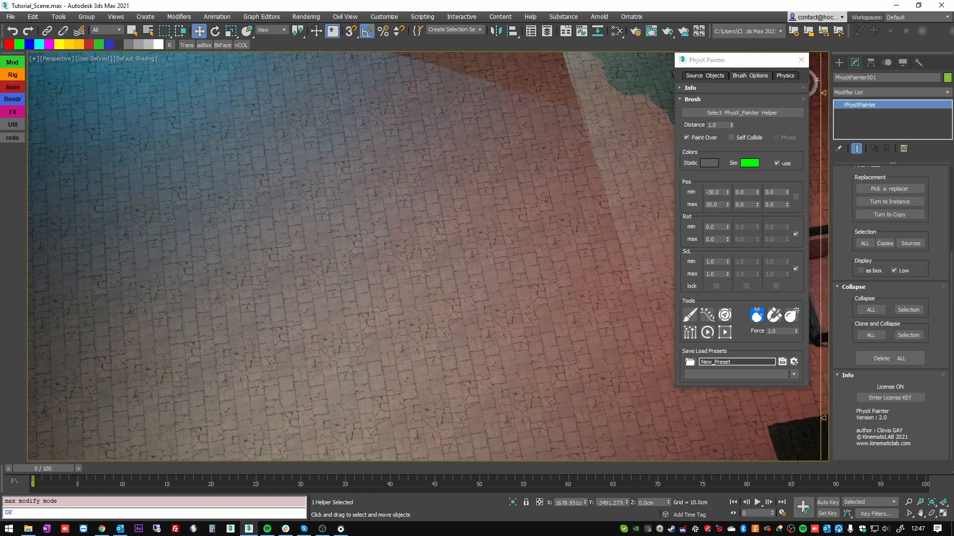
{"action": "middle_click_drag", "start_coordinate": [571, 174], "coordinate": [609, 277]}
{"action": "middle_click_drag", "start_coordinate": [501, 231], "coordinate": [516, 248]}
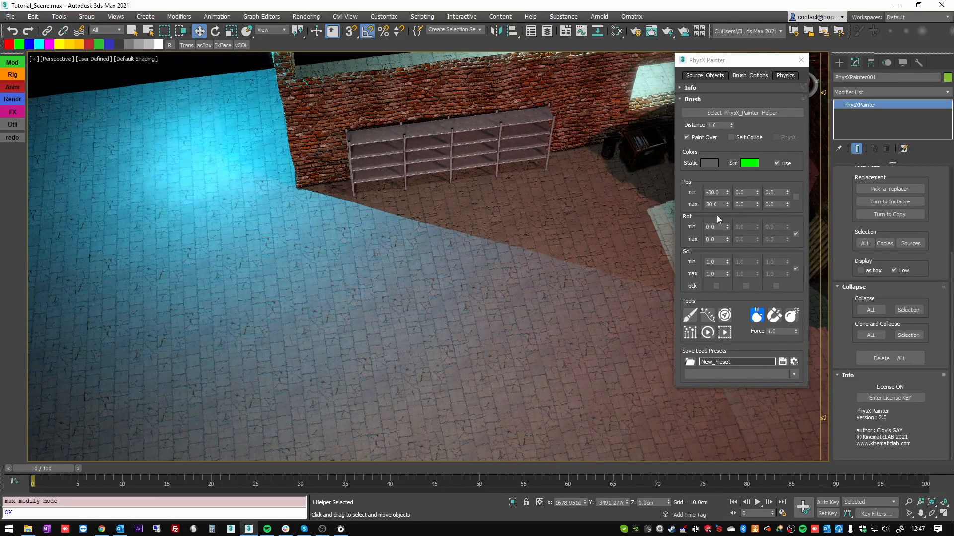
{"action": "left_click", "coordinate": [799, 196]}
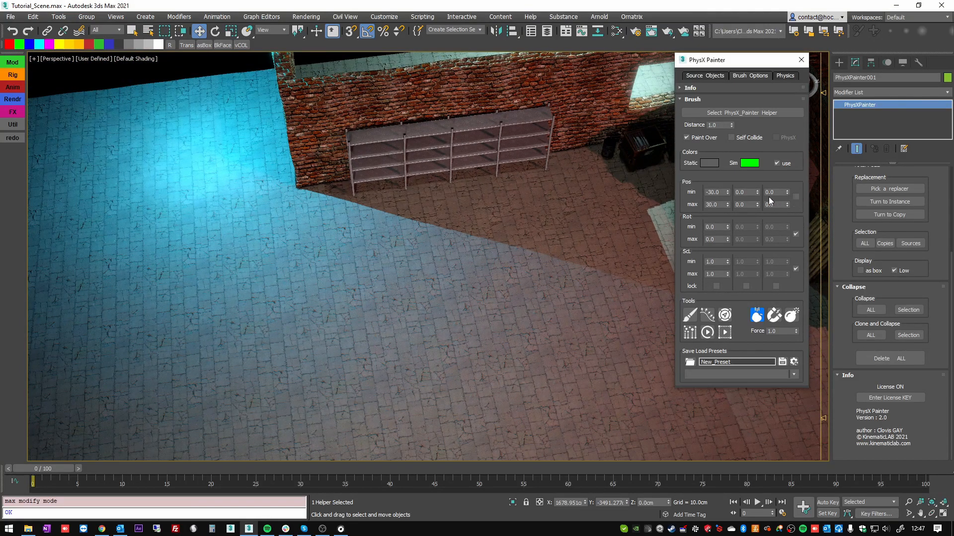
{"action": "left_click", "coordinate": [795, 198]}
Step: Reset the position range to 0 and paint winding rows of props on the ground in front of the shelves with Drop Assets
{"action": "right_click", "coordinate": [728, 204]}
{"action": "left_click", "coordinate": [689, 315]}
{"action": "mouse_move", "coordinate": [580, 244]}
{"action": "left_mouse_down"}
{"action": "mouse_move", "coordinate": [333, 279]}
{"action": "mouse_move", "coordinate": [511, 291]}
{"action": "mouse_move", "coordinate": [531, 321]}
{"action": "mouse_move", "coordinate": [423, 336]}
{"action": "left_mouse_up"}
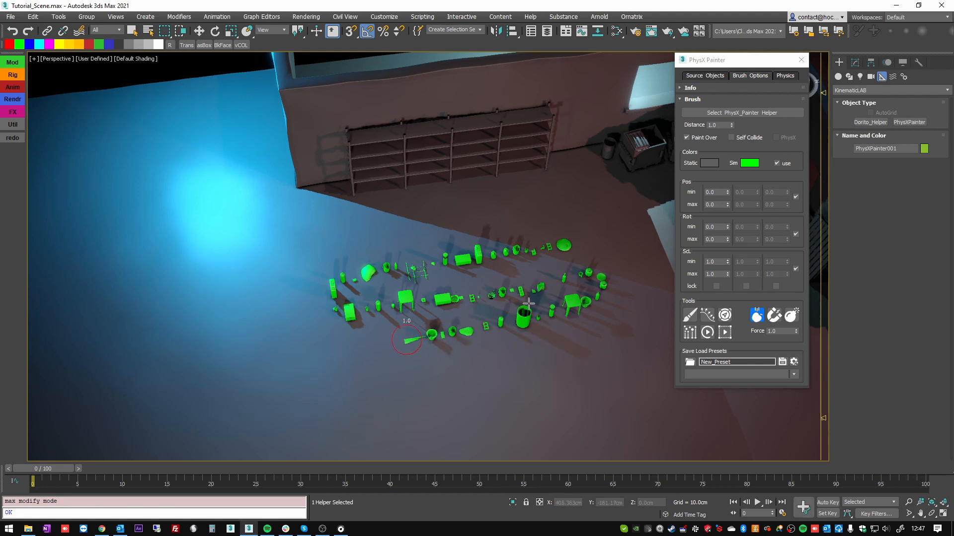
{"action": "middle_click_drag", "start_coordinate": [499, 283], "coordinate": [467, 263]}
{"action": "right_click", "coordinate": [467, 264]}
Step: Set the rotation range to -180 min and 180 max on all axes, and paint a pile of randomly rotated props
{"action": "left_click_drag", "start_coordinate": [716, 227], "coordinate": [688, 227]}
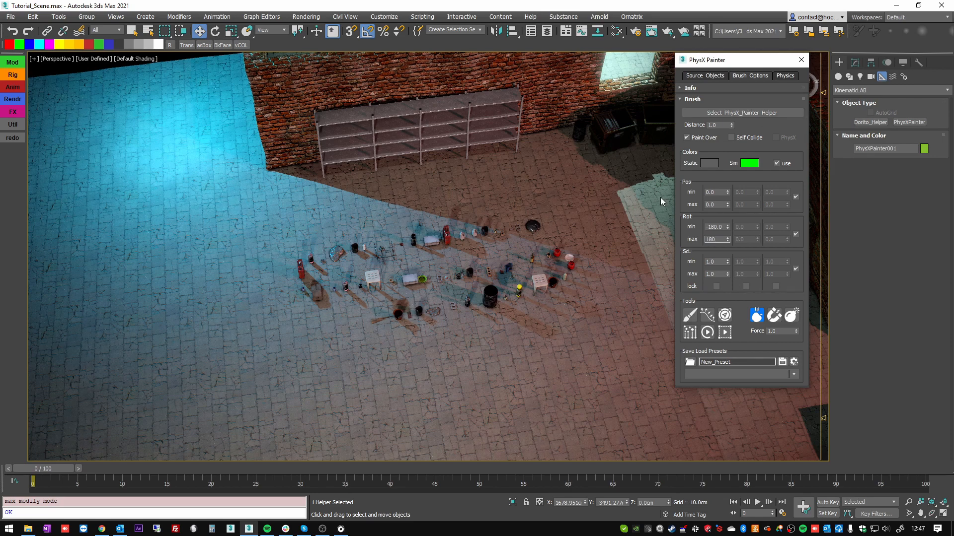
{"action": "middle_click_drag", "start_coordinate": [462, 326], "coordinate": [454, 338], "text": "alt"}
{"action": "middle_click_drag", "start_coordinate": [454, 339], "coordinate": [458, 286]}
{"action": "left_click", "coordinate": [689, 314]}
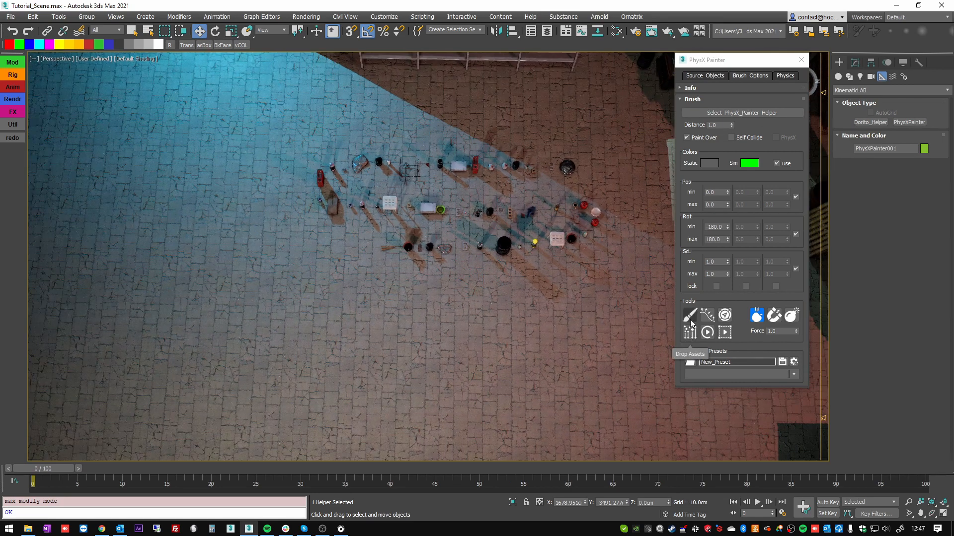
{"action": "mouse_move", "coordinate": [527, 327]}
{"action": "left_mouse_down"}
{"action": "mouse_move", "coordinate": [394, 350]}
{"action": "mouse_move", "coordinate": [472, 365]}
{"action": "mouse_move", "coordinate": [534, 343]}
{"action": "mouse_move", "coordinate": [462, 342]}
{"action": "mouse_move", "coordinate": [460, 369]}
{"action": "mouse_move", "coordinate": [492, 348]}
{"action": "mouse_move", "coordinate": [458, 329]}
{"action": "mouse_move", "coordinate": [479, 341]}
{"action": "left_mouse_up"}
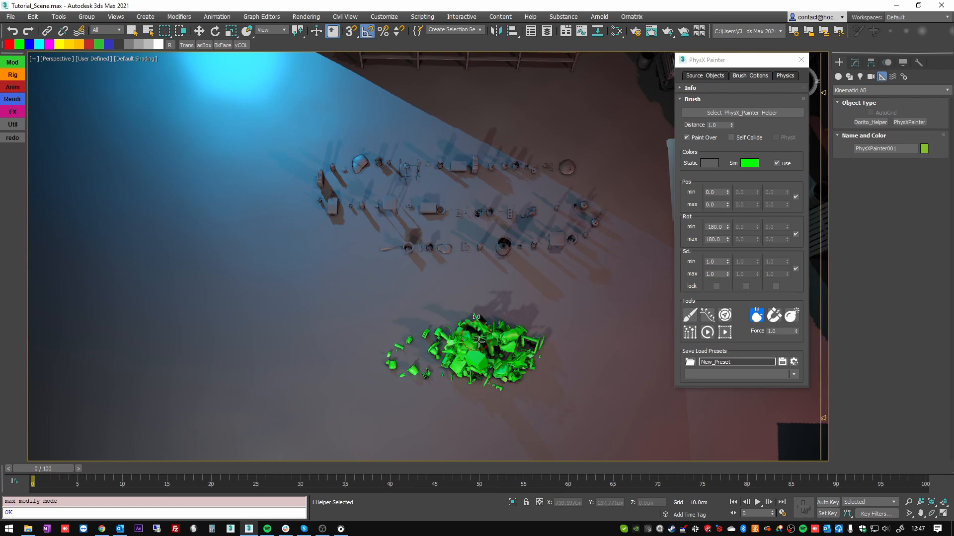
Step: Paint a further batch of randomly rotated props on top of the existing pile
{"action": "middle_click_drag", "start_coordinate": [495, 360], "coordinate": [521, 330], "text": "alt"}
{"action": "scroll", "coordinate": [516, 338], "scroll_direction": "up", "scroll_amount": 4}
{"action": "mouse_move", "coordinate": [505, 373]}
{"action": "middle_mouse_down", "text": "alt"}
{"action": "mouse_move", "coordinate": [444, 361]}
{"action": "mouse_move", "coordinate": [412, 392]}
{"action": "middle_mouse_up", "text": "alt"}
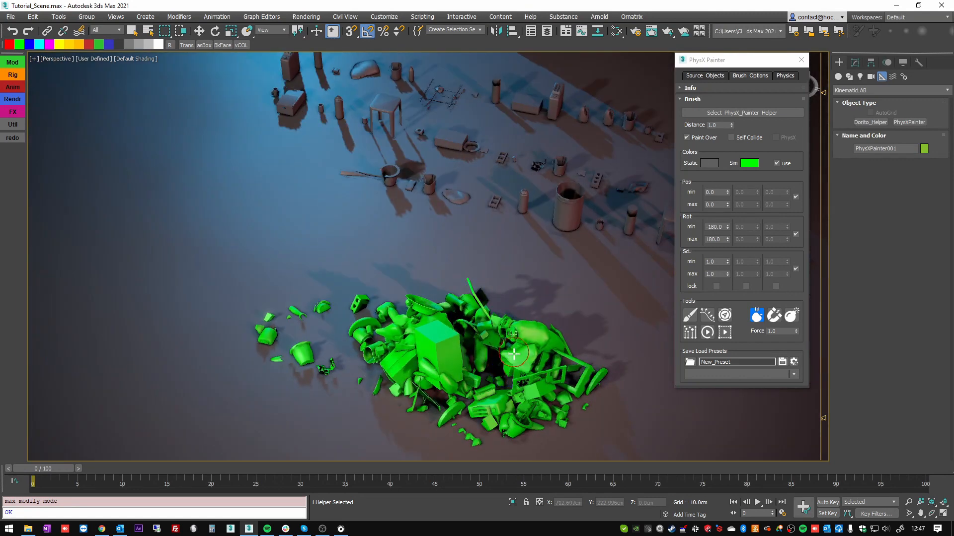
{"action": "mouse_move", "coordinate": [502, 370]}
{"action": "left_mouse_down"}
{"action": "mouse_move", "coordinate": [476, 369]}
{"action": "mouse_move", "coordinate": [505, 392]}
{"action": "mouse_move", "coordinate": [512, 420]}
{"action": "left_mouse_up"}
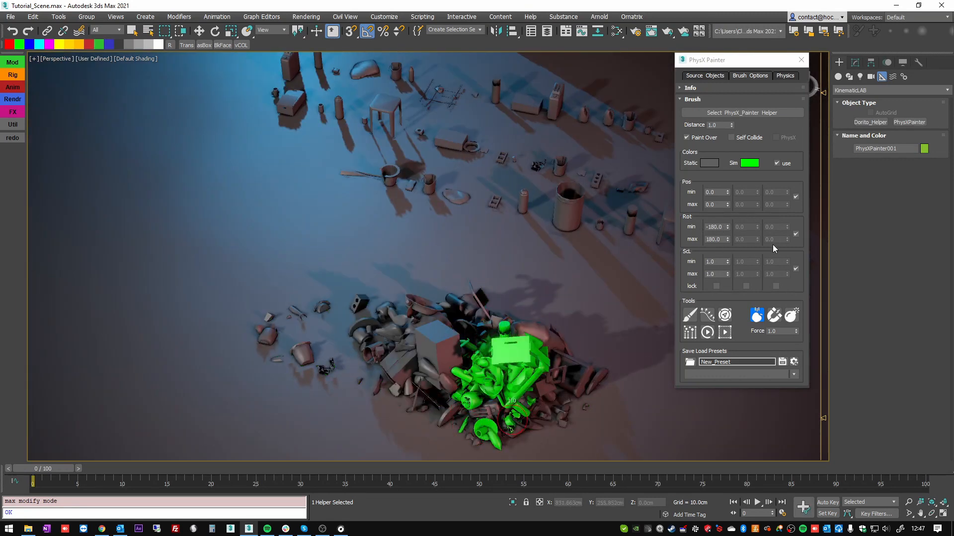
Step: Unlink the rotation axes, reset the X rotation range to 0, and set the Z range to -180 min and 180 max
{"action": "left_click", "coordinate": [795, 235]}
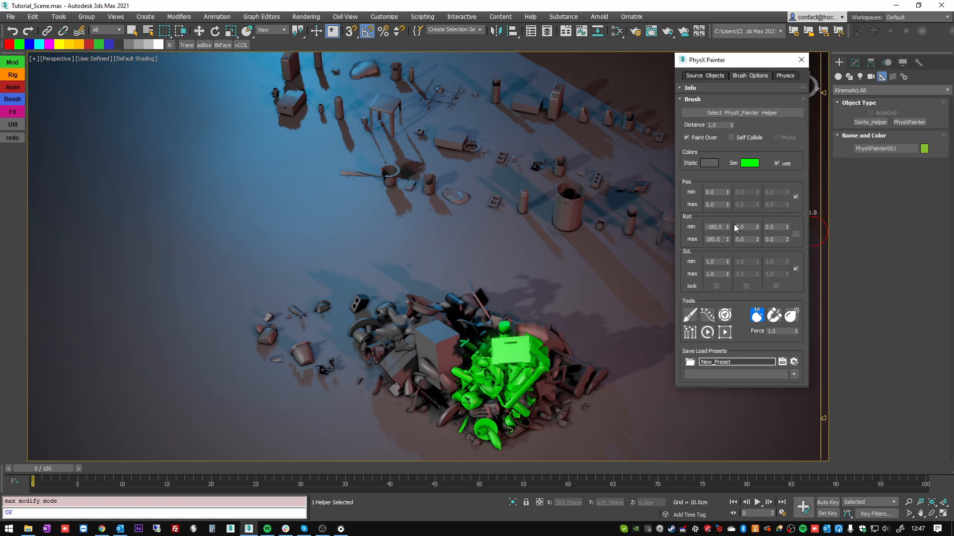
{"action": "right_click", "coordinate": [728, 227]}
{"action": "right_click", "coordinate": [727, 239]}
{"action": "mouse_move", "coordinate": [599, 288]}
{"action": "middle_mouse_down", "text": "alt"}
{"action": "mouse_move", "coordinate": [539, 316]}
{"action": "mouse_move", "coordinate": [515, 352]}
{"action": "mouse_move", "coordinate": [552, 278]}
{"action": "middle_mouse_up", "text": "alt"}
{"action": "scroll", "coordinate": [552, 278], "scroll_direction": "down", "scroll_amount": 3}
{"action": "double_click", "coordinate": [778, 228]}
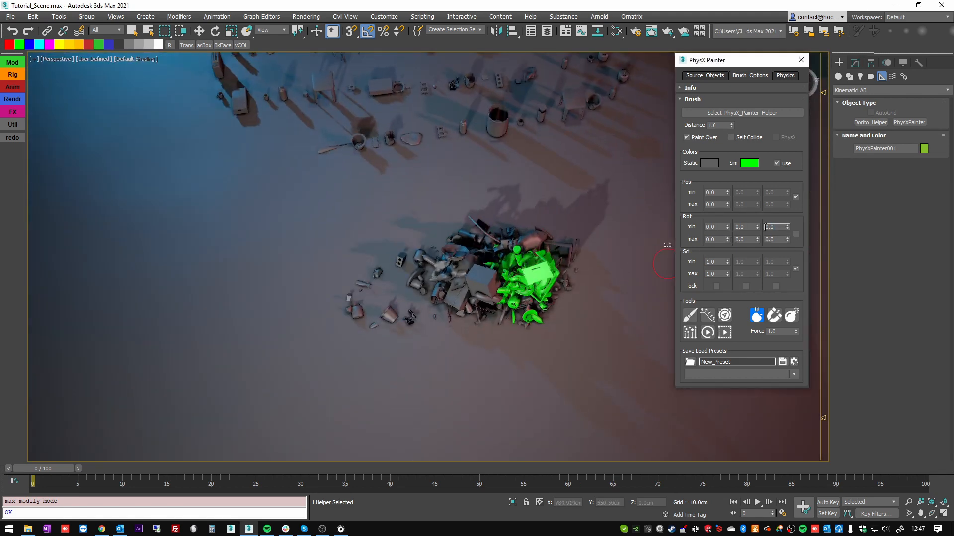
{"action": "type", "text": "-180"}
{"action": "key", "text": "Tab"}
{"action": "type", "text": "180"}
Step: Paint two neighbouring clusters of props on the ground beside the pile with Drop Assets, and leave the brush
{"action": "middle_click_drag", "start_coordinate": [606, 341], "coordinate": [489, 343]}
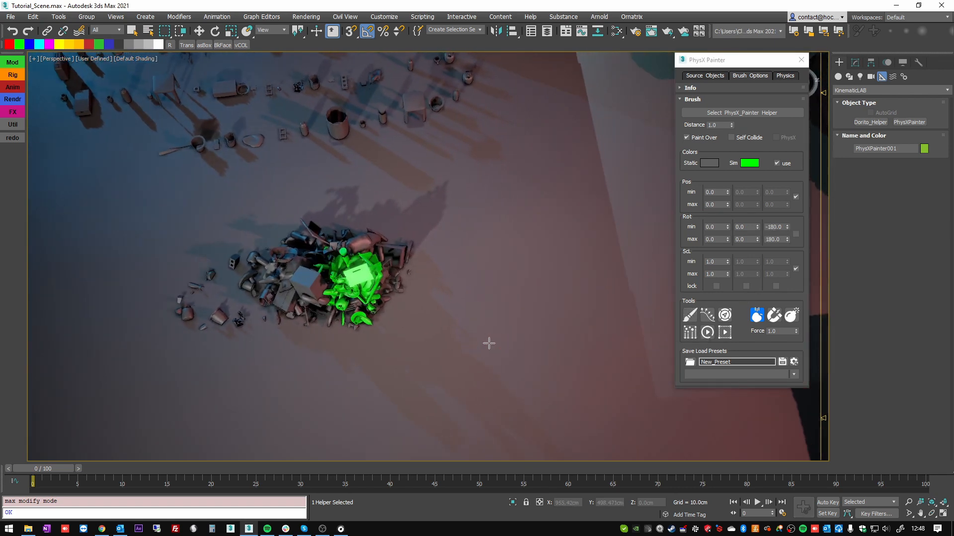
{"action": "left_click", "coordinate": [690, 315]}
{"action": "mouse_move", "coordinate": [536, 300]}
{"action": "left_mouse_down"}
{"action": "mouse_move", "coordinate": [500, 293]}
{"action": "mouse_move", "coordinate": [484, 386]}
{"action": "mouse_move", "coordinate": [552, 310]}
{"action": "mouse_move", "coordinate": [559, 349]}
{"action": "mouse_move", "coordinate": [542, 362]}
{"action": "left_mouse_up"}
{"action": "mouse_move", "coordinate": [567, 357]}
{"action": "middle_mouse_down", "text": "alt"}
{"action": "mouse_move", "coordinate": [556, 337]}
{"action": "mouse_move", "coordinate": [619, 231]}
{"action": "middle_mouse_up", "text": "alt"}
{"action": "mouse_move", "coordinate": [546, 288]}
{"action": "left_mouse_down"}
{"action": "mouse_move", "coordinate": [449, 352]}
{"action": "mouse_move", "coordinate": [498, 329]}
{"action": "mouse_move", "coordinate": [497, 338]}
{"action": "mouse_move", "coordinate": [545, 341]}
{"action": "mouse_move", "coordinate": [470, 359]}
{"action": "mouse_move", "coordinate": [418, 323]}
{"action": "mouse_move", "coordinate": [463, 393]}
{"action": "mouse_move", "coordinate": [553, 335]}
{"action": "left_mouse_up"}
{"action": "mouse_move", "coordinate": [552, 334]}
{"action": "middle_mouse_down", "text": "alt"}
{"action": "mouse_move", "coordinate": [626, 285]}
{"action": "mouse_move", "coordinate": [549, 328]}
{"action": "mouse_move", "coordinate": [539, 307]}
{"action": "middle_mouse_up", "text": "alt"}
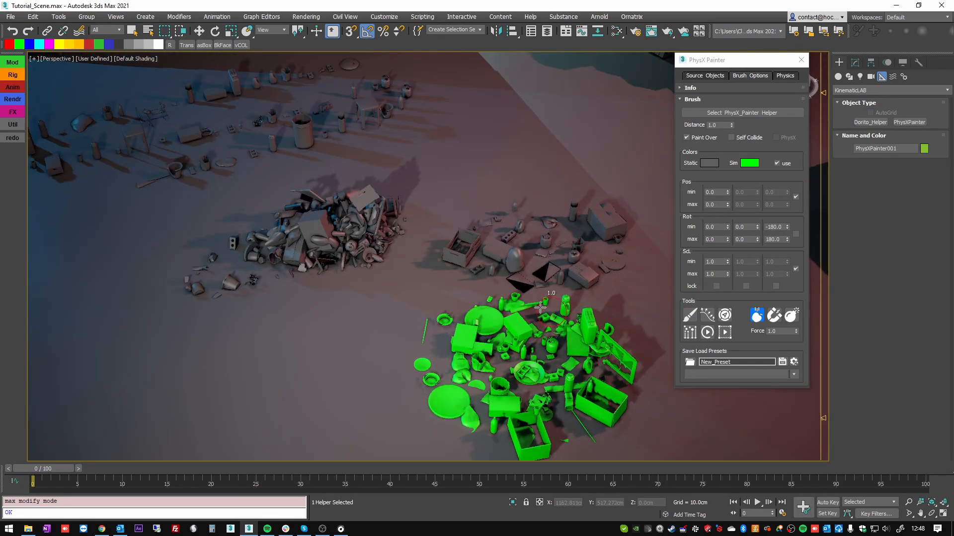
{"action": "right_click", "coordinate": [537, 308]}
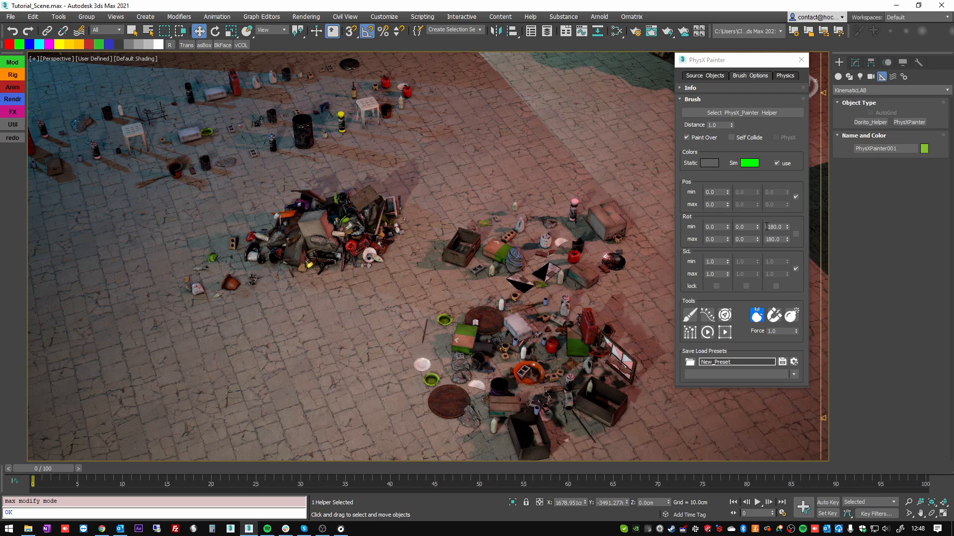
Step: Link the rotation axes again so that all of them share a rotation range of 0
{"action": "left_click", "coordinate": [795, 234]}
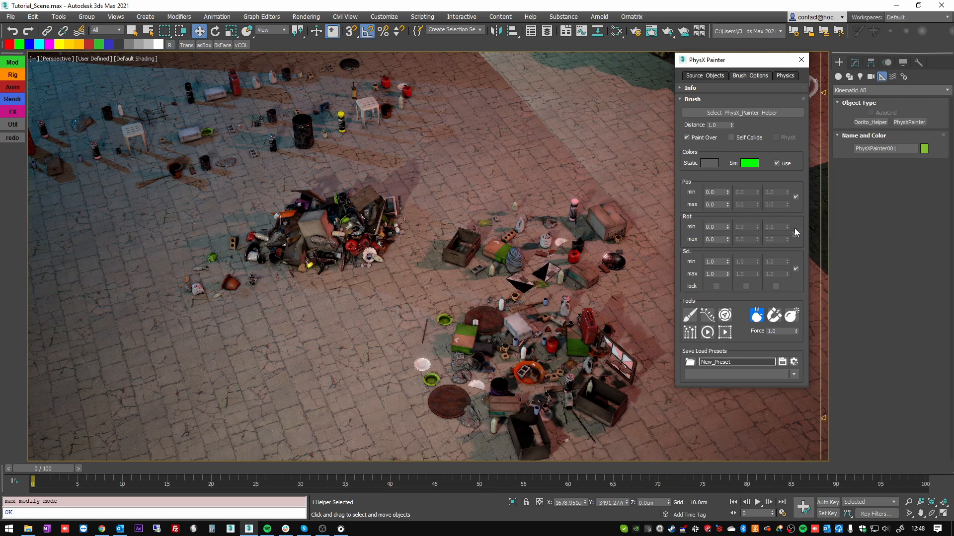
Step: Unlink the rotation axes and set both the minimum and maximum X rotation to 90
{"action": "left_click", "coordinate": [796, 233]}
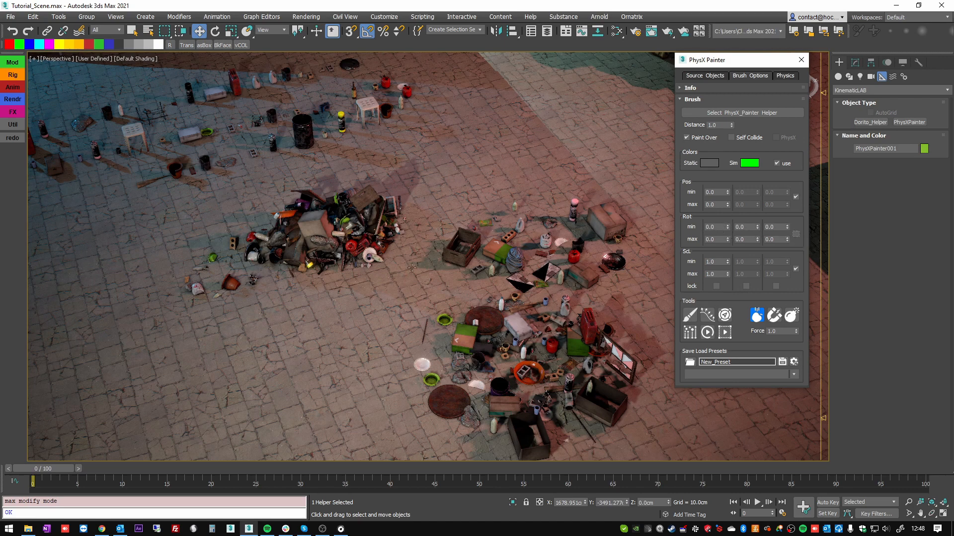
{"action": "mouse_move", "coordinate": [412, 267]}
{"action": "middle_mouse_down"}
{"action": "mouse_move", "coordinate": [628, 253]}
{"action": "mouse_move", "coordinate": [668, 291]}
{"action": "mouse_move", "coordinate": [713, 297]}
{"action": "middle_mouse_up"}
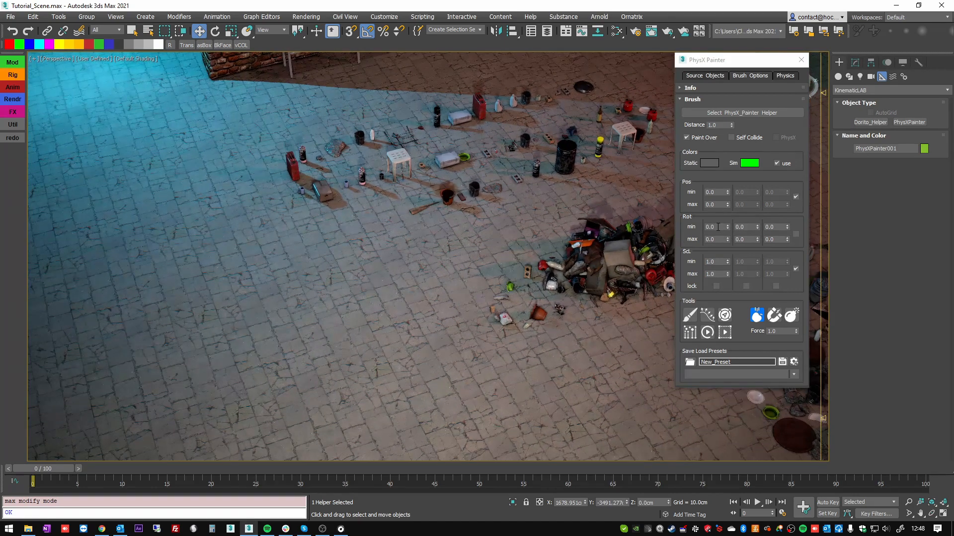
{"action": "left_click", "coordinate": [717, 227]}
{"action": "type", "text": "90"}
{"action": "key", "text": "Tab"}
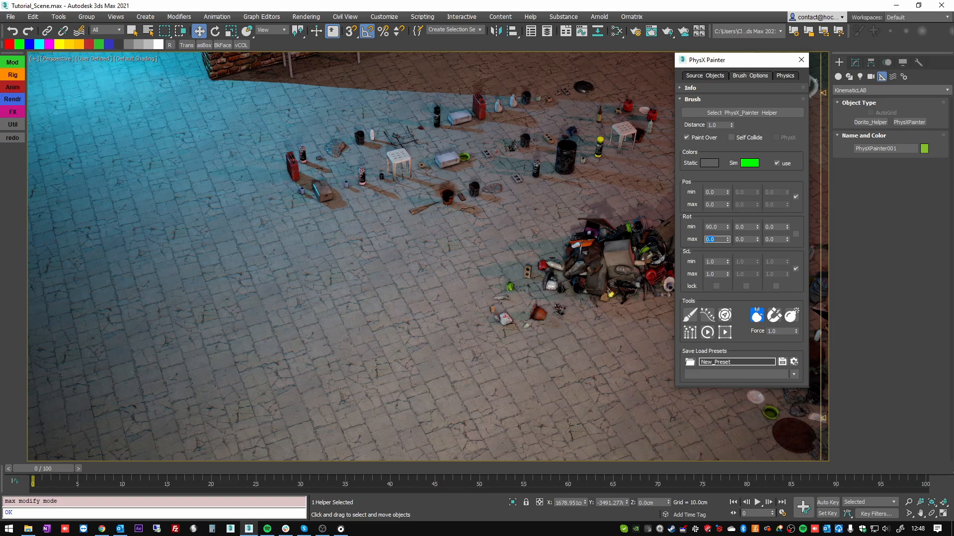
{"action": "type", "text": "90"}
{"action": "middle_click_drag", "start_coordinate": [640, 232], "coordinate": [611, 236]}
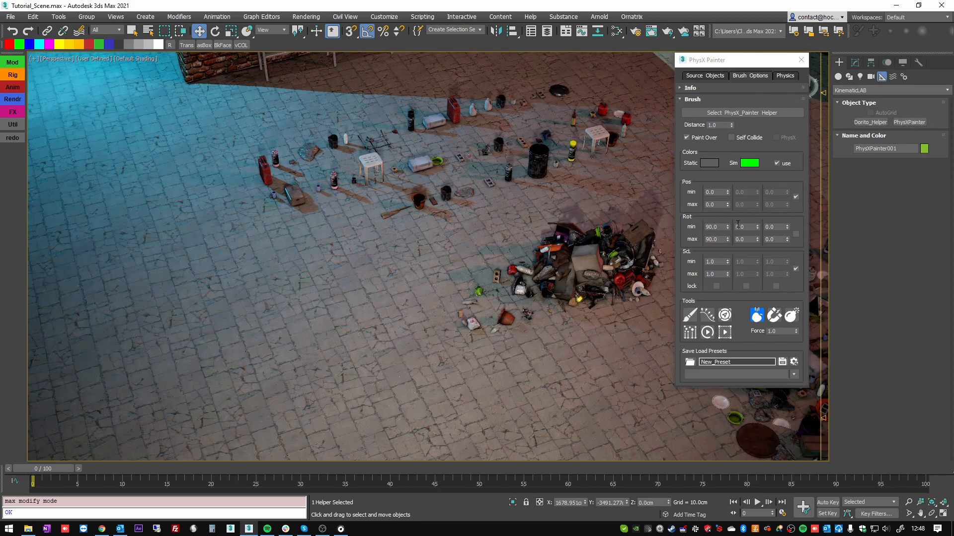
Step: Paint a cluster of props with the 90-degree X rotation on the empty ground beside the pile
{"action": "left_click", "coordinate": [690, 315]}
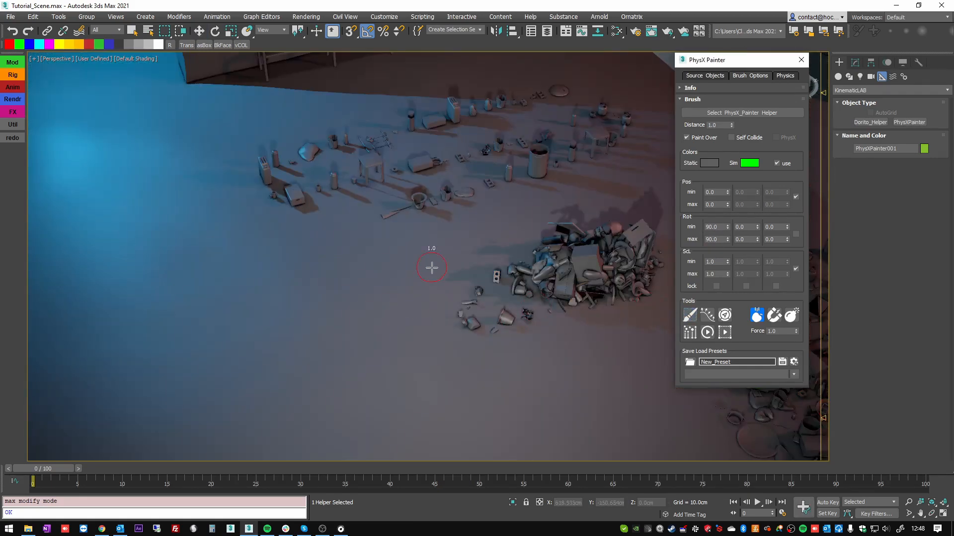
{"action": "middle_click_drag", "start_coordinate": [383, 314], "coordinate": [505, 307]}
{"action": "scroll", "coordinate": [505, 306], "scroll_direction": "up", "scroll_amount": 3}
{"action": "middle_click_drag", "start_coordinate": [480, 255], "coordinate": [447, 307]}
{"action": "mouse_move", "coordinate": [477, 298]}
{"action": "left_mouse_down"}
{"action": "mouse_move", "coordinate": [435, 309]}
{"action": "mouse_move", "coordinate": [422, 415]}
{"action": "mouse_move", "coordinate": [423, 342]}
{"action": "mouse_move", "coordinate": [439, 378]}
{"action": "mouse_move", "coordinate": [417, 338]}
{"action": "mouse_move", "coordinate": [447, 278]}
{"action": "mouse_move", "coordinate": [530, 334]}
{"action": "mouse_move", "coordinate": [426, 459]}
{"action": "mouse_move", "coordinate": [348, 397]}
{"action": "mouse_move", "coordinate": [305, 454]}
{"action": "mouse_move", "coordinate": [323, 320]}
{"action": "left_mouse_up"}
{"action": "middle_click_drag", "start_coordinate": [323, 320], "coordinate": [351, 332], "text": "alt"}
{"action": "left_click_drag", "start_coordinate": [351, 331], "coordinate": [359, 346], "text": "alt"}
{"action": "middle_click_drag", "start_coordinate": [359, 345], "coordinate": [370, 361], "text": "alt"}
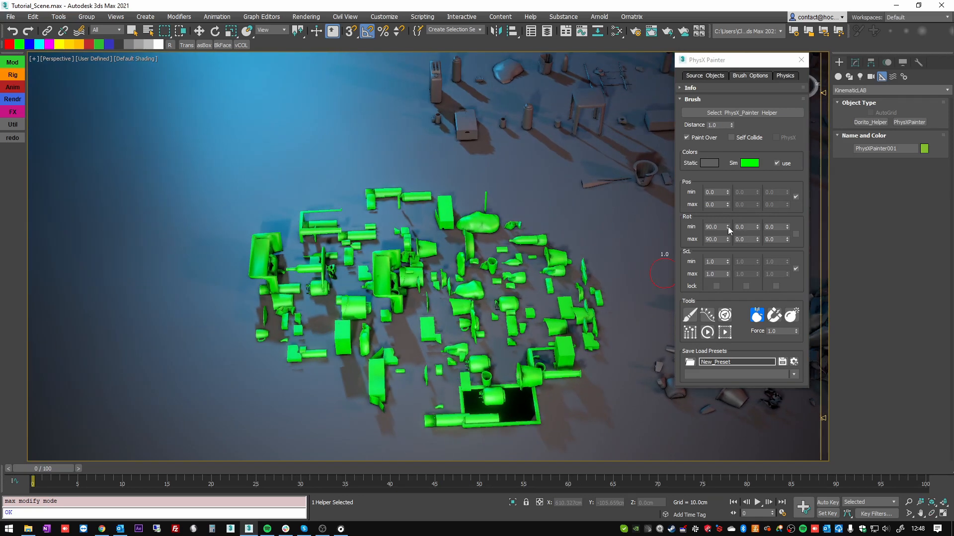
Step: Reset the X rotation range to 0 for both limits and link the rotation axes again
{"action": "right_click", "coordinate": [728, 226]}
{"action": "right_click", "coordinate": [729, 238]}
{"action": "left_click", "coordinate": [795, 234]}
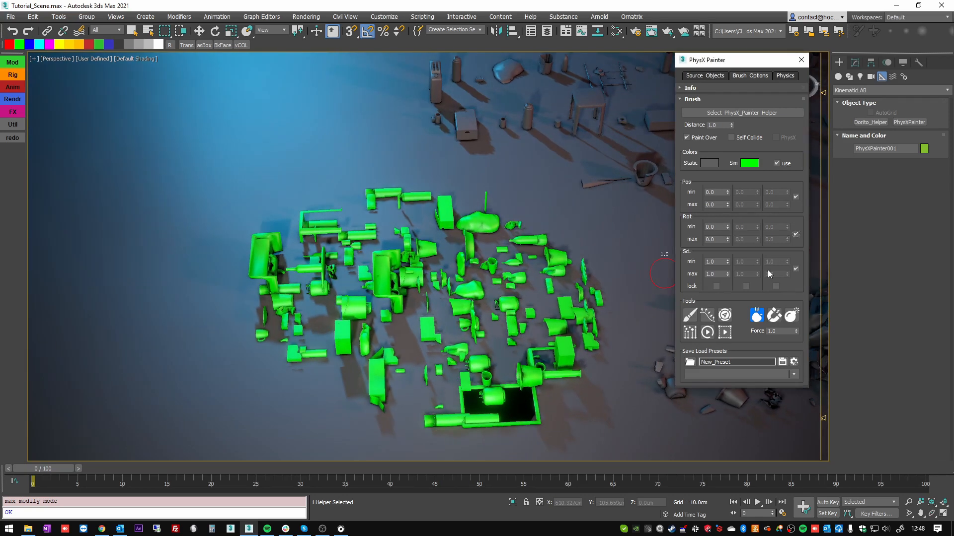
Step: Set the minimum scale to 0.2 with linked axes and paint a cluster of props in front of the rotated cluster
{"action": "middle_click_drag", "start_coordinate": [658, 265], "coordinate": [579, 224]}
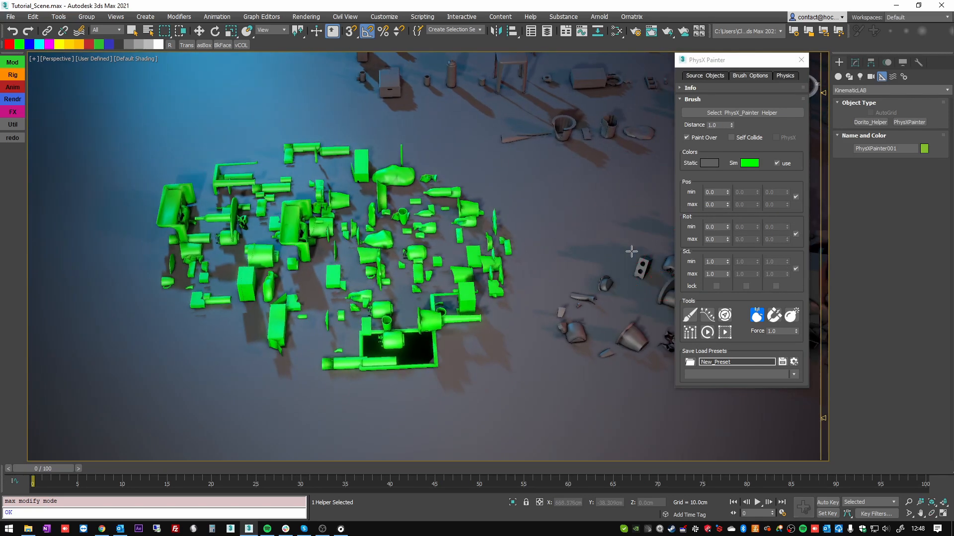
{"action": "left_click", "coordinate": [718, 261]}
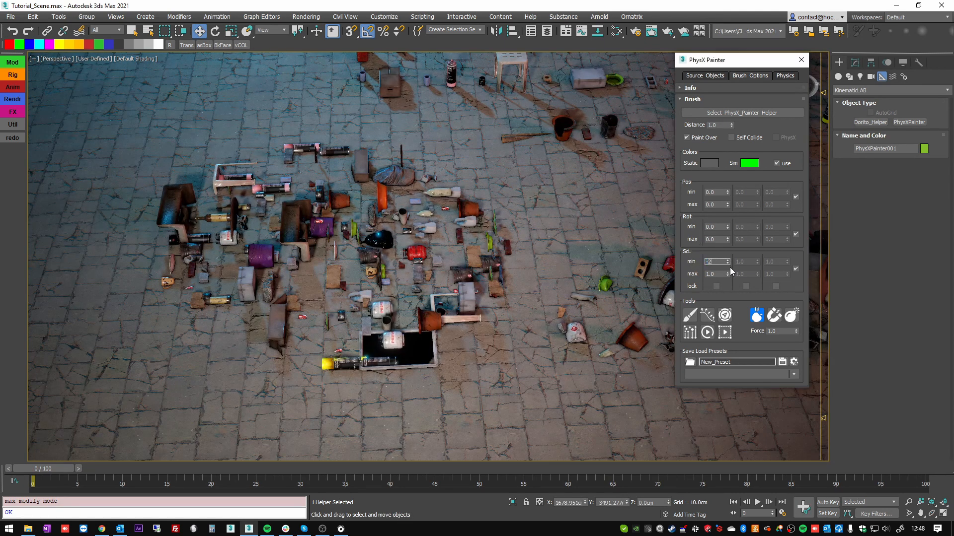
{"action": "left_click", "coordinate": [796, 269]}
{"action": "left_click", "coordinate": [796, 269]}
{"action": "left_click", "coordinate": [691, 317]}
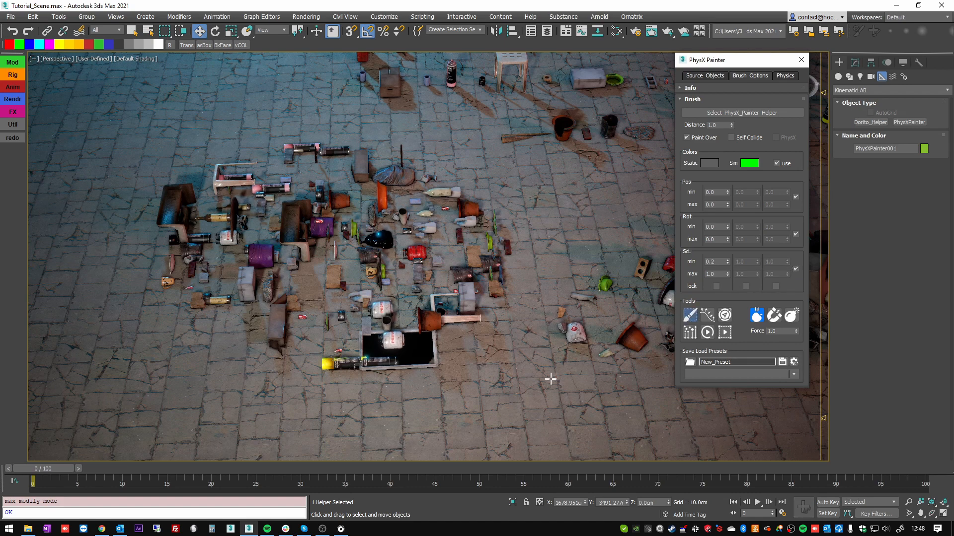
{"action": "scroll", "coordinate": [497, 289], "scroll_direction": "up", "scroll_amount": 5}
{"action": "mouse_move", "coordinate": [524, 315]}
{"action": "left_mouse_down"}
{"action": "mouse_move", "coordinate": [488, 325]}
{"action": "mouse_move", "coordinate": [486, 373]}
{"action": "mouse_move", "coordinate": [426, 375]}
{"action": "mouse_move", "coordinate": [491, 356]}
{"action": "mouse_move", "coordinate": [379, 386]}
{"action": "mouse_move", "coordinate": [299, 364]}
{"action": "mouse_move", "coordinate": [353, 388]}
{"action": "mouse_move", "coordinate": [348, 369]}
{"action": "left_mouse_up"}
Step: Lower the maximum scale to 0.5 and paint a small cluster of props next to the last one
{"action": "left_click", "coordinate": [720, 275]}
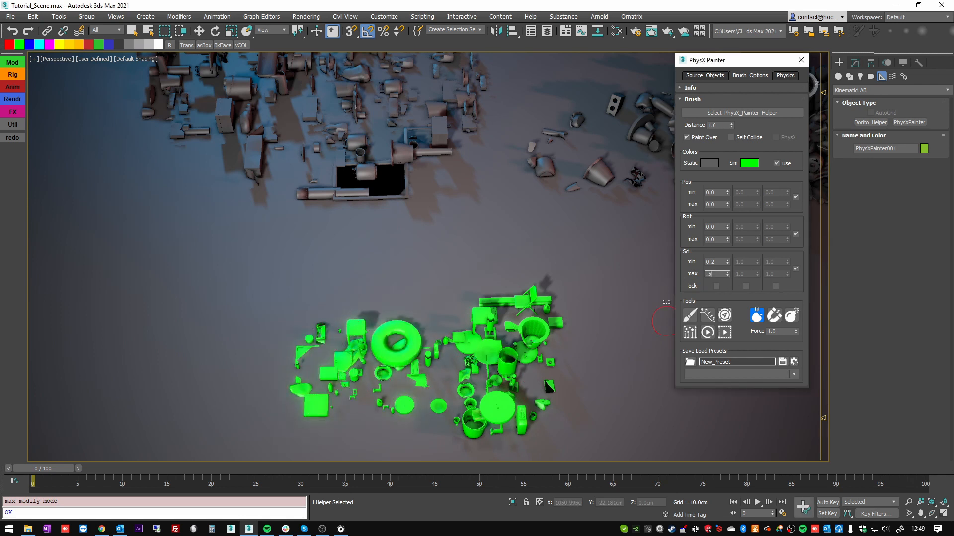
{"action": "mouse_move", "coordinate": [613, 325]}
{"action": "left_mouse_down"}
{"action": "mouse_move", "coordinate": [621, 355]}
{"action": "mouse_move", "coordinate": [628, 342]}
{"action": "mouse_move", "coordinate": [617, 337]}
{"action": "left_mouse_up"}
{"action": "middle_click_drag", "start_coordinate": [568, 314], "coordinate": [573, 340], "text": "alt"}
Step: Set the maximum scale to 3.0, paint props on the ground between the existing clusters, and leave the brush
{"action": "left_click_drag", "start_coordinate": [717, 274], "coordinate": [691, 274]}
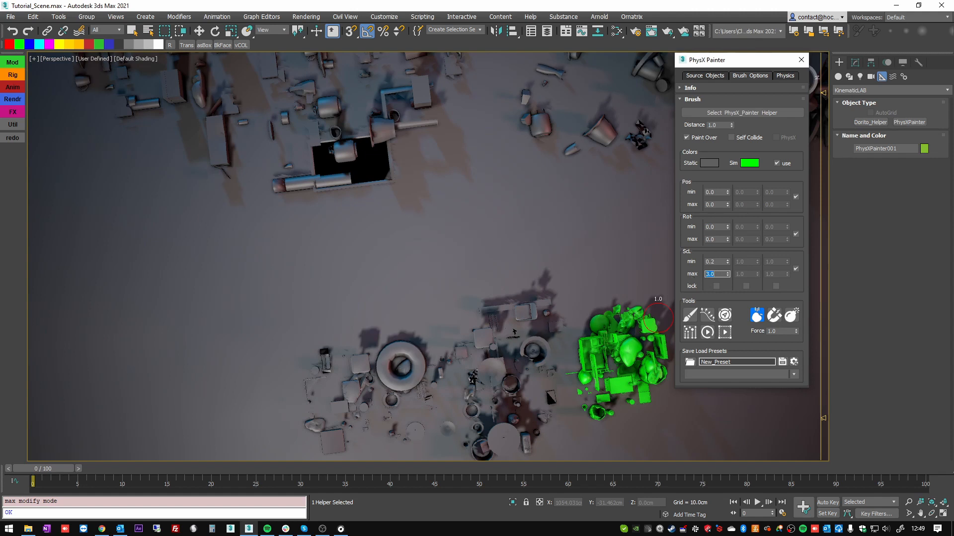
{"action": "mouse_move", "coordinate": [300, 278]}
{"action": "left_mouse_down"}
{"action": "mouse_move", "coordinate": [437, 223]}
{"action": "mouse_move", "coordinate": [441, 277]}
{"action": "mouse_move", "coordinate": [473, 213]}
{"action": "mouse_move", "coordinate": [359, 321]}
{"action": "mouse_move", "coordinate": [477, 248]}
{"action": "mouse_move", "coordinate": [461, 248]}
{"action": "mouse_move", "coordinate": [437, 223]}
{"action": "mouse_move", "coordinate": [424, 251]}
{"action": "left_mouse_up"}
{"action": "middle_click_drag", "start_coordinate": [424, 251], "coordinate": [451, 236], "text": "alt"}
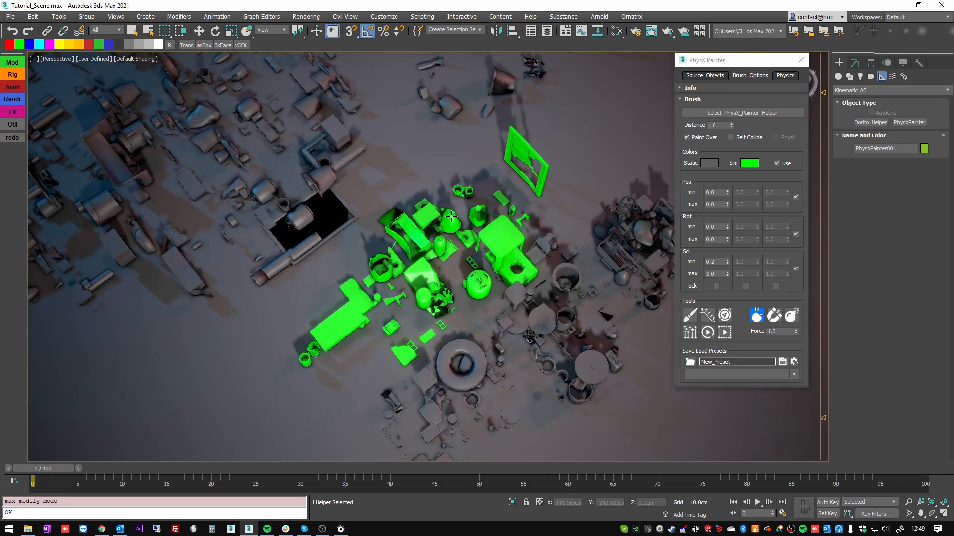
{"action": "right_click", "coordinate": [435, 225]}
Step: Lock the minimum and maximum scale together on the X axis, and release the lock again
{"action": "left_click", "coordinate": [716, 287]}
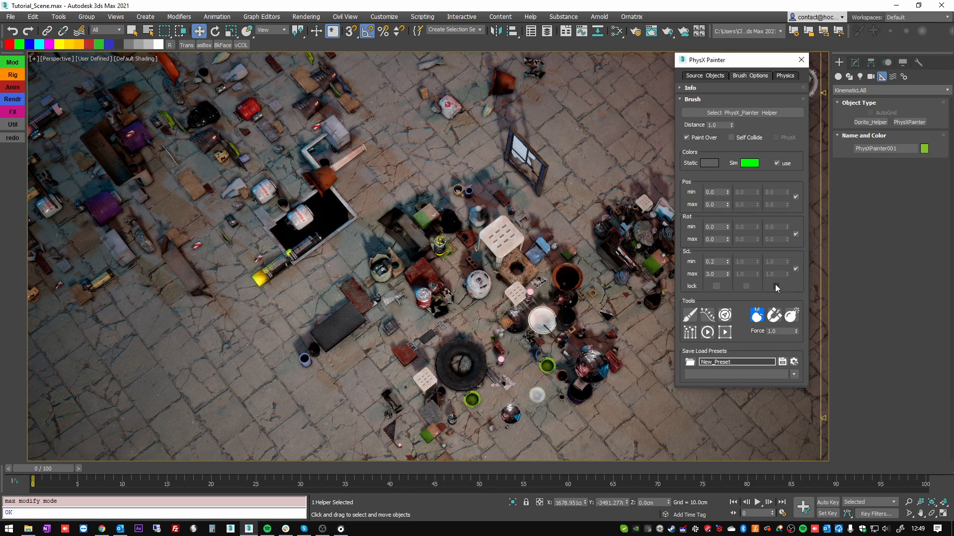
{"action": "left_click", "coordinate": [716, 286]}
{"action": "double_click", "coordinate": [716, 262]}
{"action": "middle_click_drag", "start_coordinate": [440, 271], "coordinate": [420, 268], "text": "alt"}
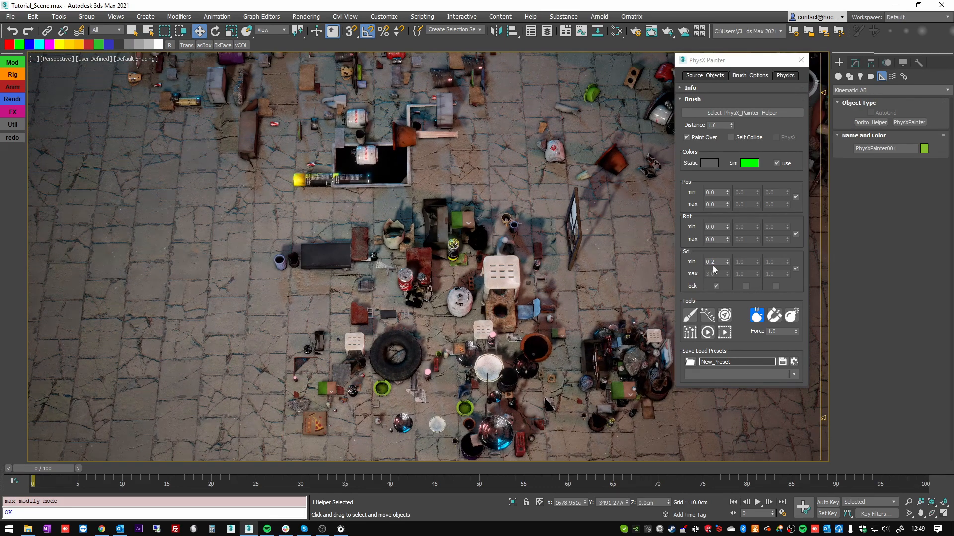
{"action": "left_click", "coordinate": [716, 286]}
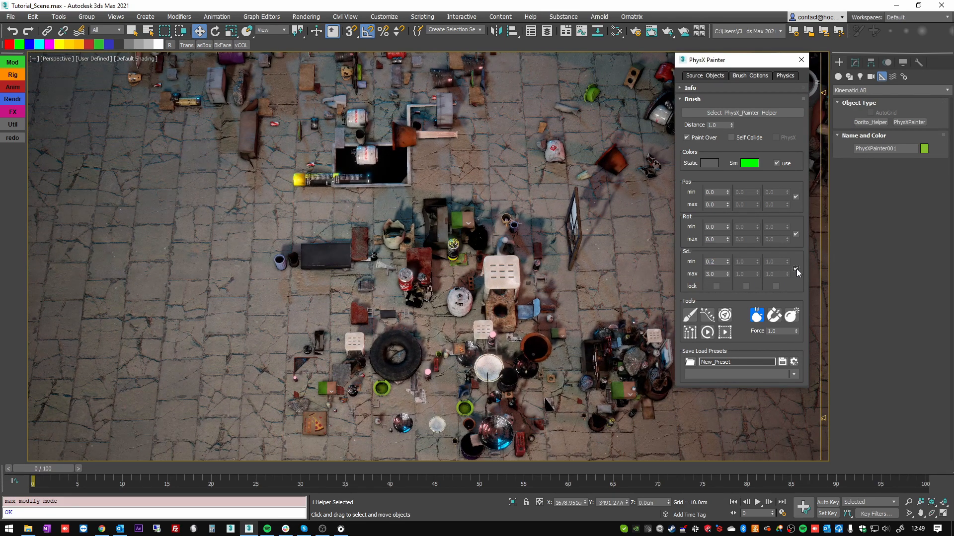
Step: Lock the scale range on all axes, set the scale to 0.1, and paint a cluster of tiny props on empty ground
{"action": "left_click", "coordinate": [796, 269]}
{"action": "left_click_drag", "start_coordinate": [726, 264], "coordinate": [726, 258]}
{"action": "left_click", "coordinate": [690, 316]}
{"action": "middle_click_drag", "start_coordinate": [304, 309], "coordinate": [502, 290]}
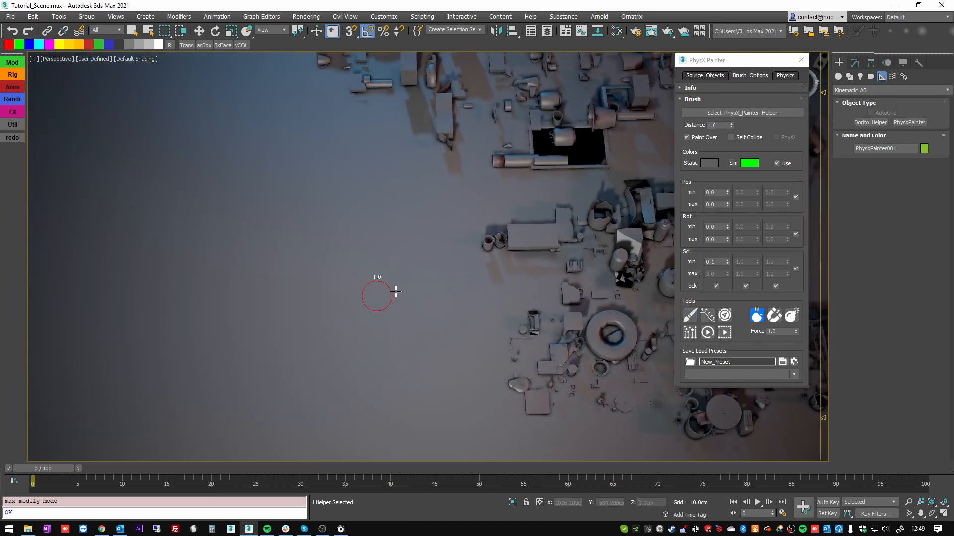
{"action": "mouse_move", "coordinate": [384, 289]}
{"action": "left_mouse_down"}
{"action": "mouse_move", "coordinate": [344, 319]}
{"action": "mouse_move", "coordinate": [411, 298]}
{"action": "mouse_move", "coordinate": [383, 322]}
{"action": "mouse_move", "coordinate": [390, 327]}
{"action": "mouse_move", "coordinate": [373, 325]}
{"action": "mouse_move", "coordinate": [390, 304]}
{"action": "mouse_move", "coordinate": [355, 326]}
{"action": "mouse_move", "coordinate": [357, 348]}
{"action": "left_mouse_up"}
Step: Raise the locked scale to 2.0 and paint a cluster of enlarged props on the empty ground
{"action": "left_click_drag", "start_coordinate": [727, 261], "coordinate": [728, 250]}
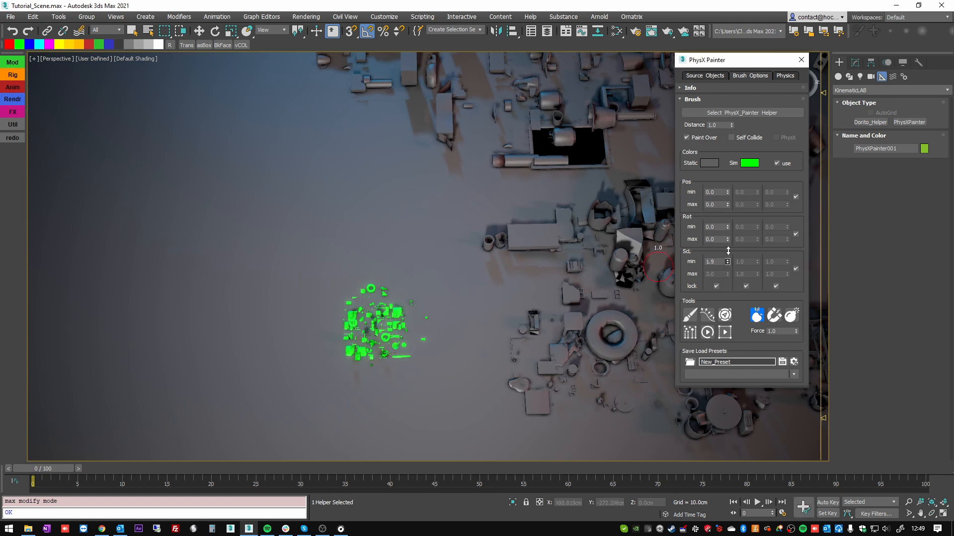
{"action": "left_click", "coordinate": [389, 230]}
{"action": "mouse_move", "coordinate": [327, 208]}
{"action": "left_mouse_down"}
{"action": "mouse_move", "coordinate": [283, 373]}
{"action": "mouse_move", "coordinate": [202, 341]}
{"action": "mouse_move", "coordinate": [223, 357]}
{"action": "mouse_move", "coordinate": [332, 285]}
{"action": "mouse_move", "coordinate": [196, 339]}
{"action": "mouse_move", "coordinate": [286, 293]}
{"action": "left_mouse_up"}
Step: Paint a second cluster of enlarged props in front of the first one and leave the brush
{"action": "middle_click_drag", "start_coordinate": [254, 266], "coordinate": [300, 224], "text": "alt"}
{"action": "scroll", "coordinate": [278, 268], "scroll_direction": "down", "scroll_amount": 6}
{"action": "middle_click_drag", "start_coordinate": [291, 257], "coordinate": [325, 257], "text": "alt"}
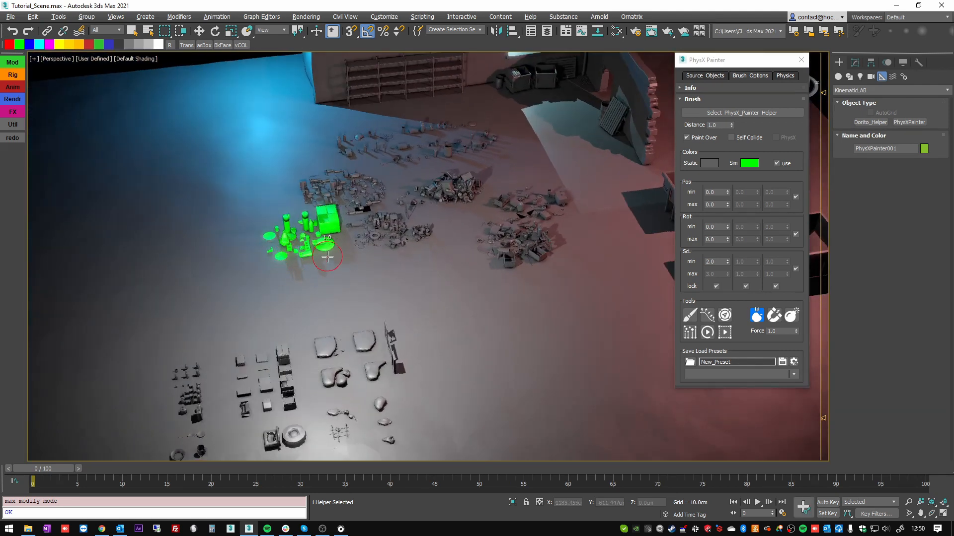
{"action": "scroll", "coordinate": [326, 258], "scroll_direction": "up", "scroll_amount": 5}
{"action": "mouse_move", "coordinate": [320, 270]}
{"action": "left_mouse_down"}
{"action": "mouse_move", "coordinate": [401, 342]}
{"action": "mouse_move", "coordinate": [318, 288]}
{"action": "mouse_move", "coordinate": [372, 300]}
{"action": "mouse_move", "coordinate": [362, 295]}
{"action": "left_mouse_up"}
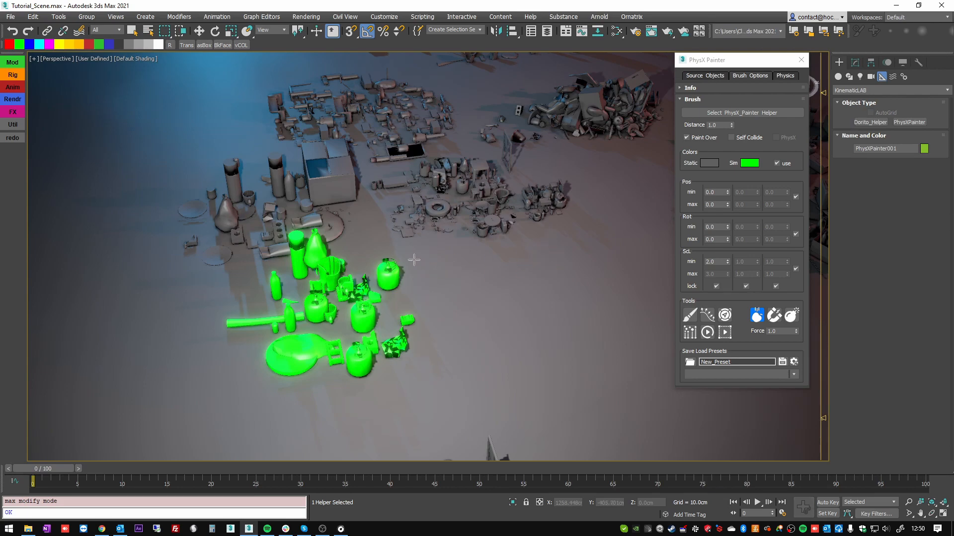
{"action": "key", "text": "w"}
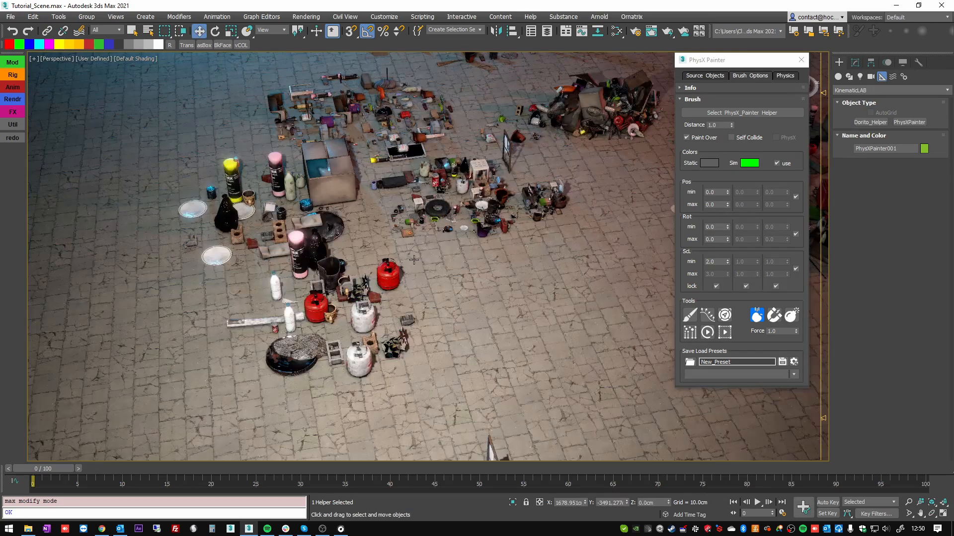
Step: Bring up the collapse and delete options of the selected PhysXPainter helper
{"action": "left_click", "coordinate": [855, 63]}
{"action": "scroll", "coordinate": [914, 422], "scroll_direction": "down", "scroll_amount": 5}
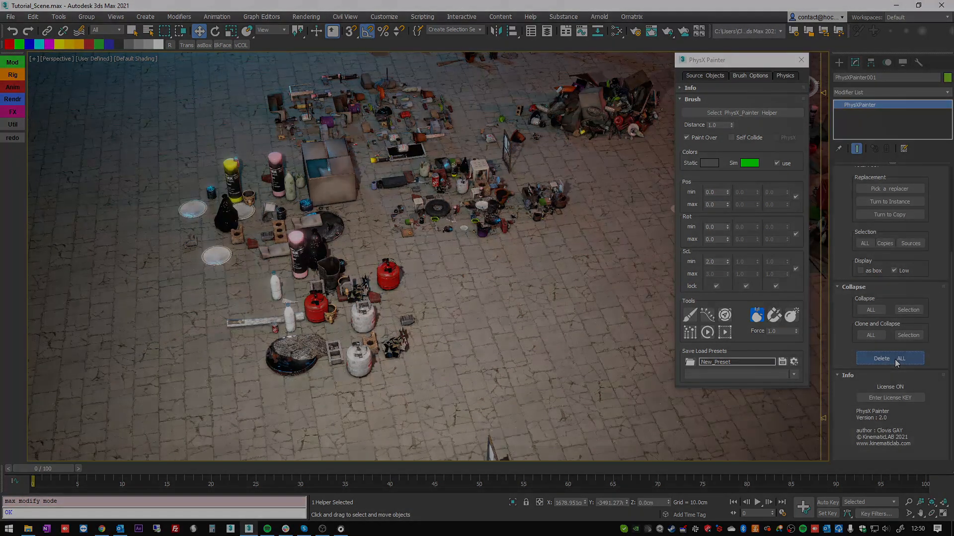